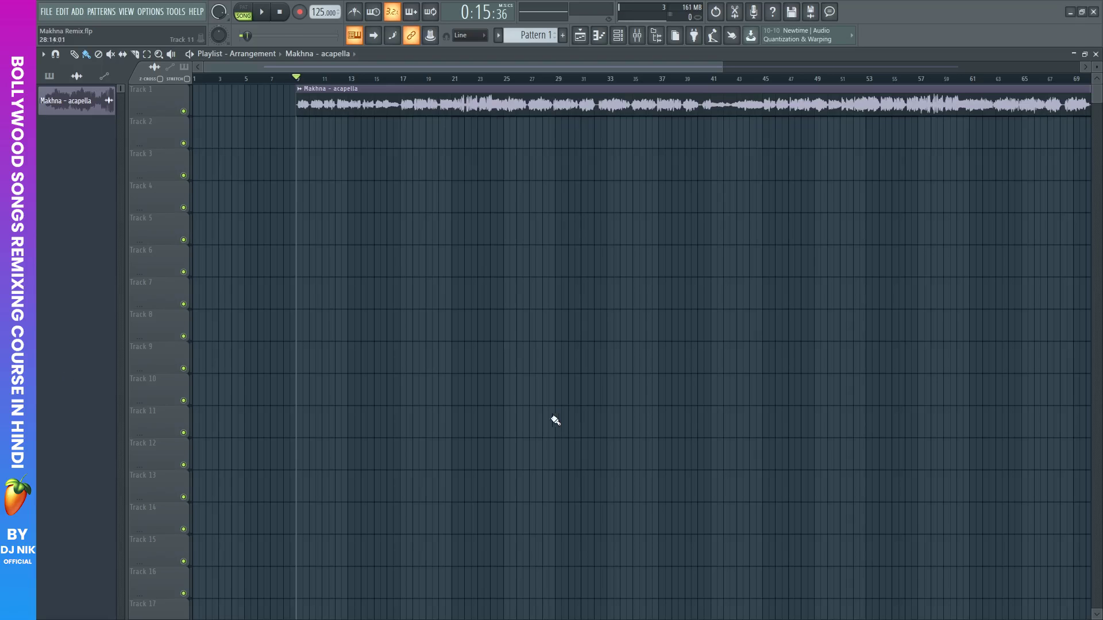
Open the Makhna - acapella clip's mixer track, close its sampler window and move the mixer fully into view
double_click(320, 98)
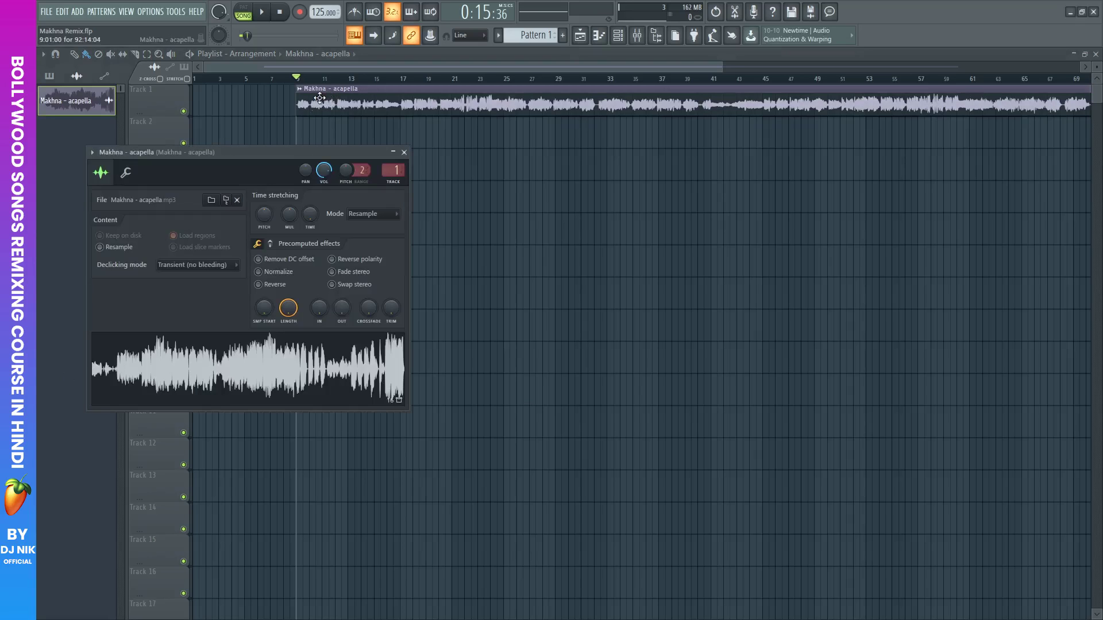
left_click(394, 170)
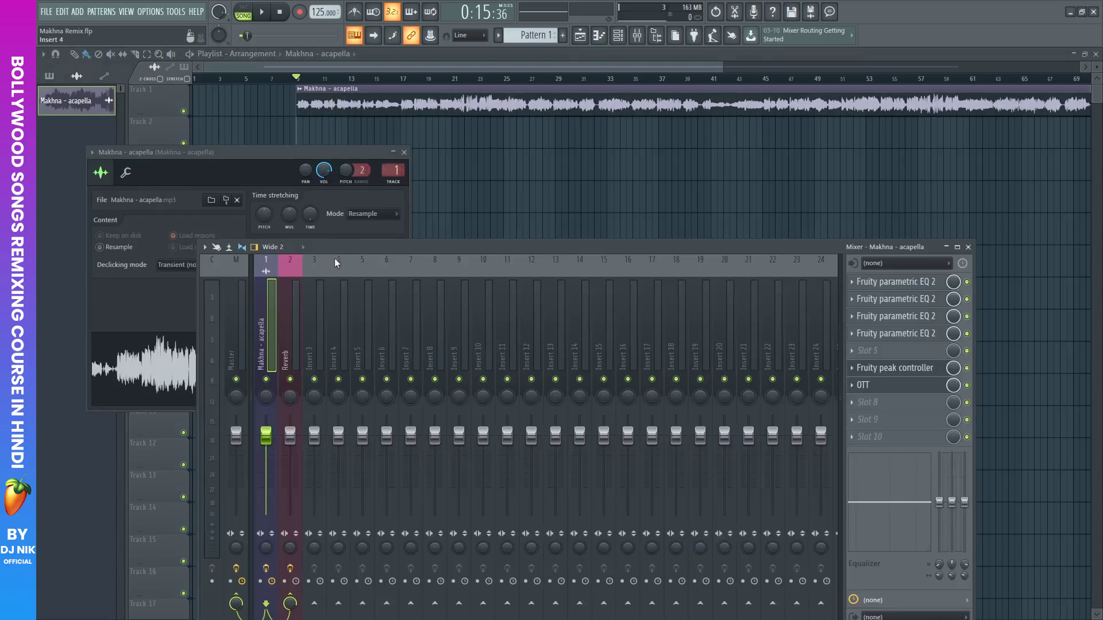
left_click_drag(334, 258, 354, 242)
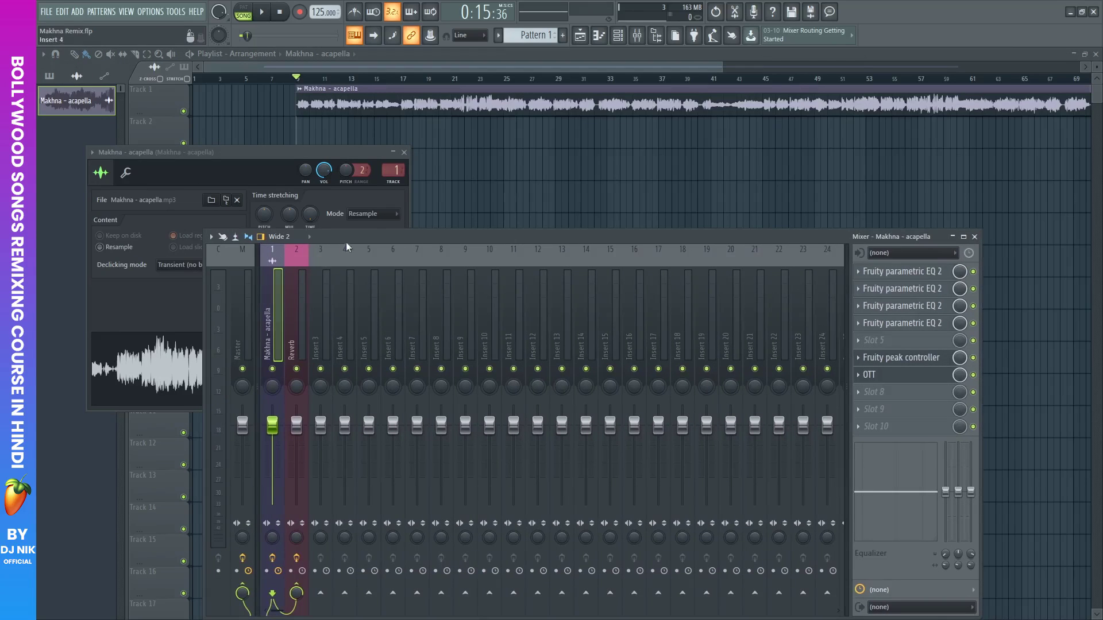
left_click(404, 153)
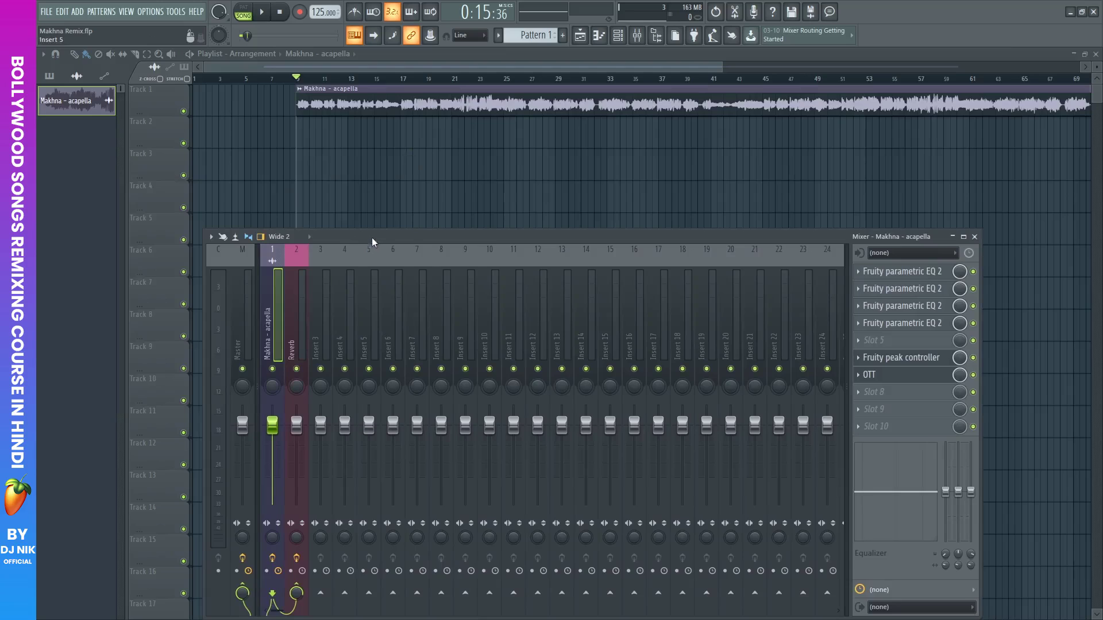
left_click_drag(371, 237, 375, 188)
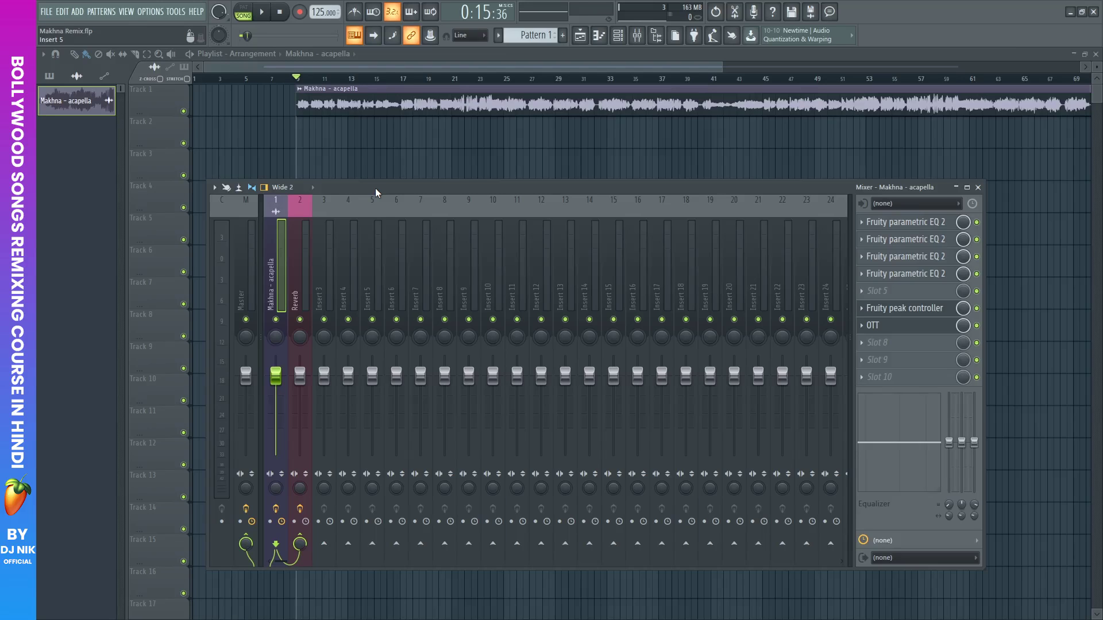
Load Pitcher into slot 10 of the Master track and set its key to A# minor
left_click(239, 294)
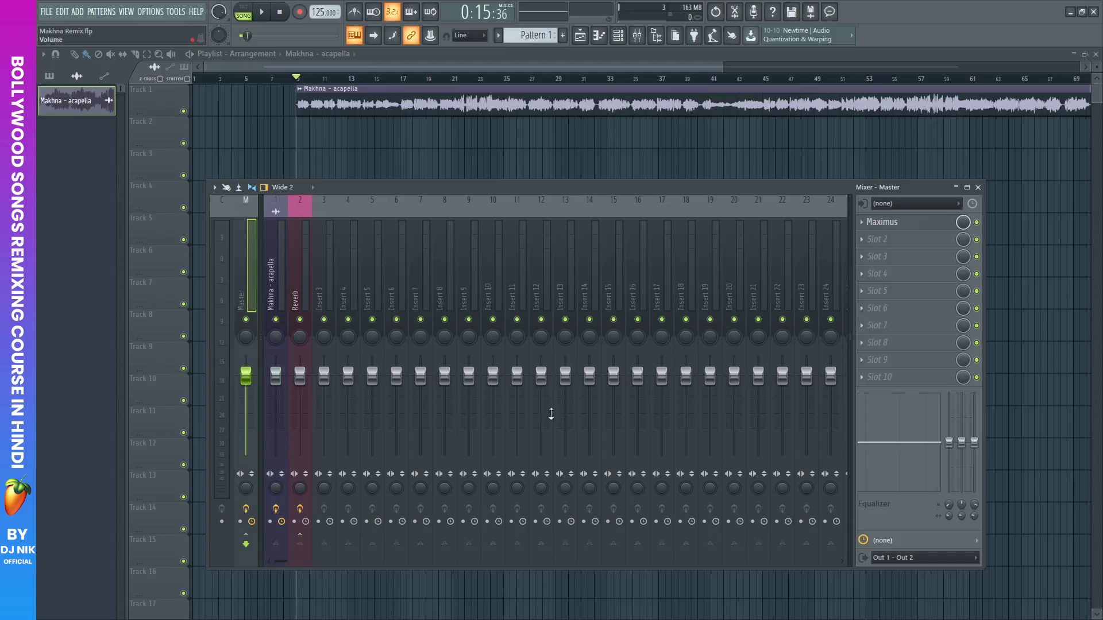
left_click(885, 376)
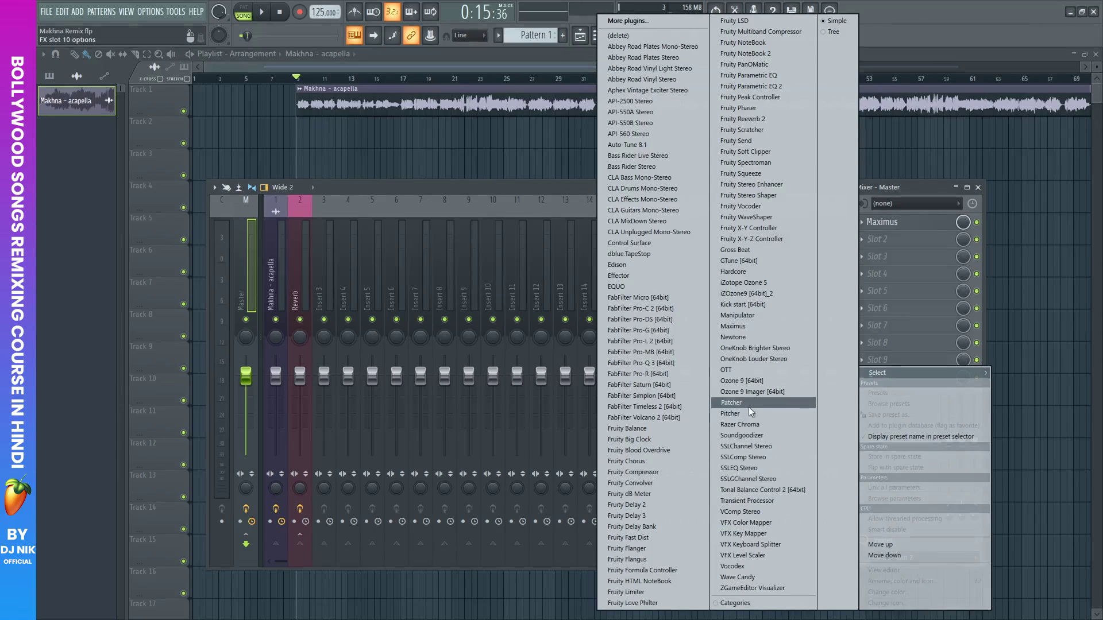
left_click(741, 415)
left_click(154, 231)
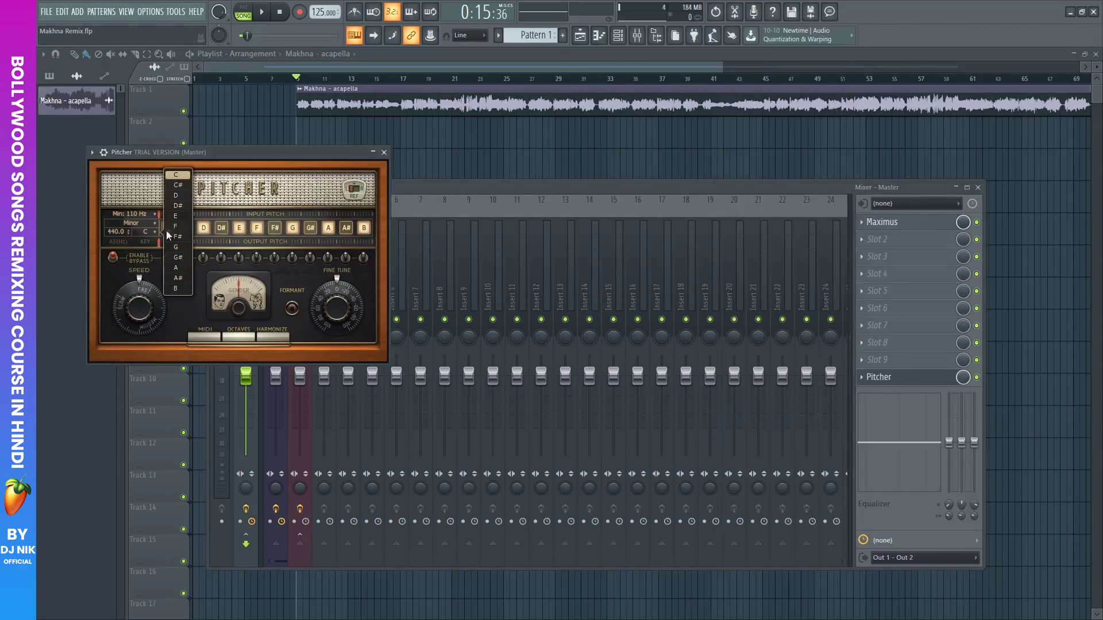
left_click(178, 280)
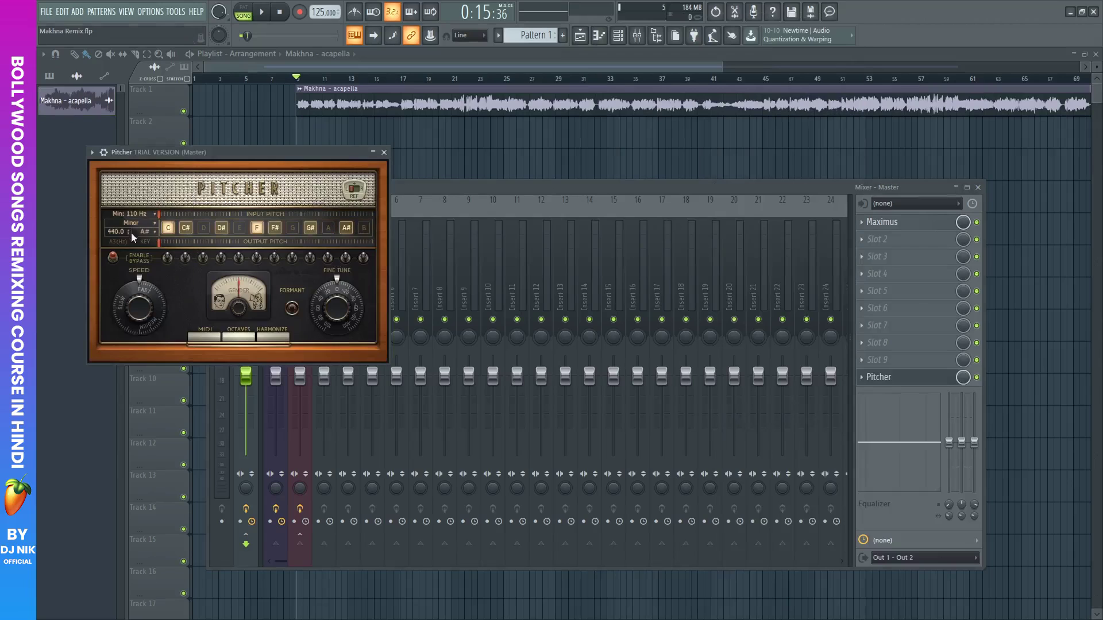
Detach the Pitcher window with its effect slot disabled, park it clear of the playlist and close the mixer
left_click(92, 152)
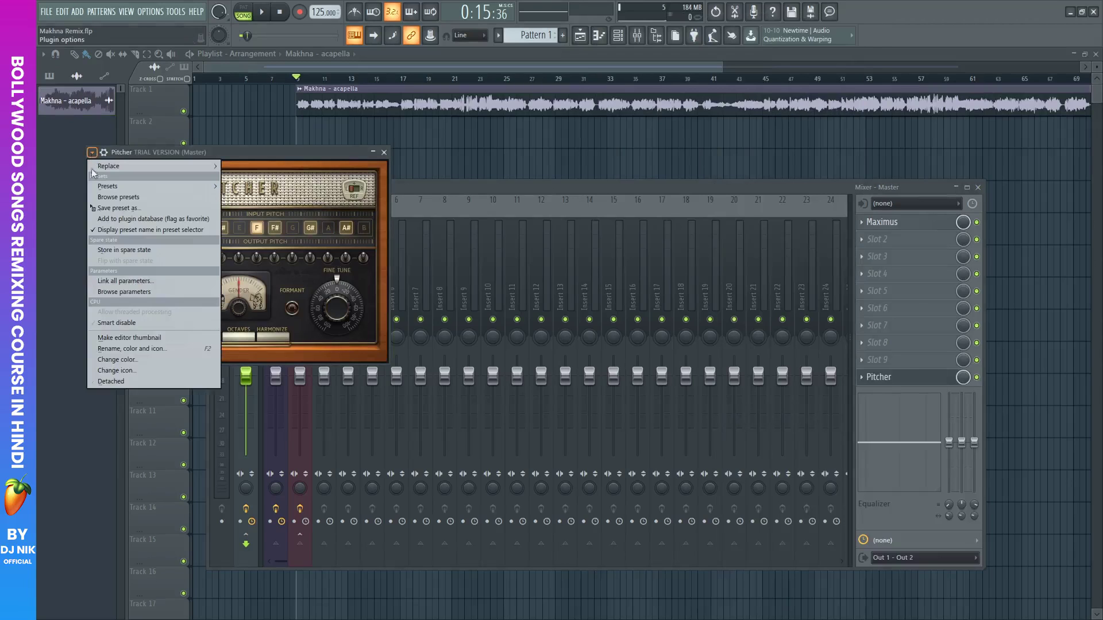
left_click(126, 382)
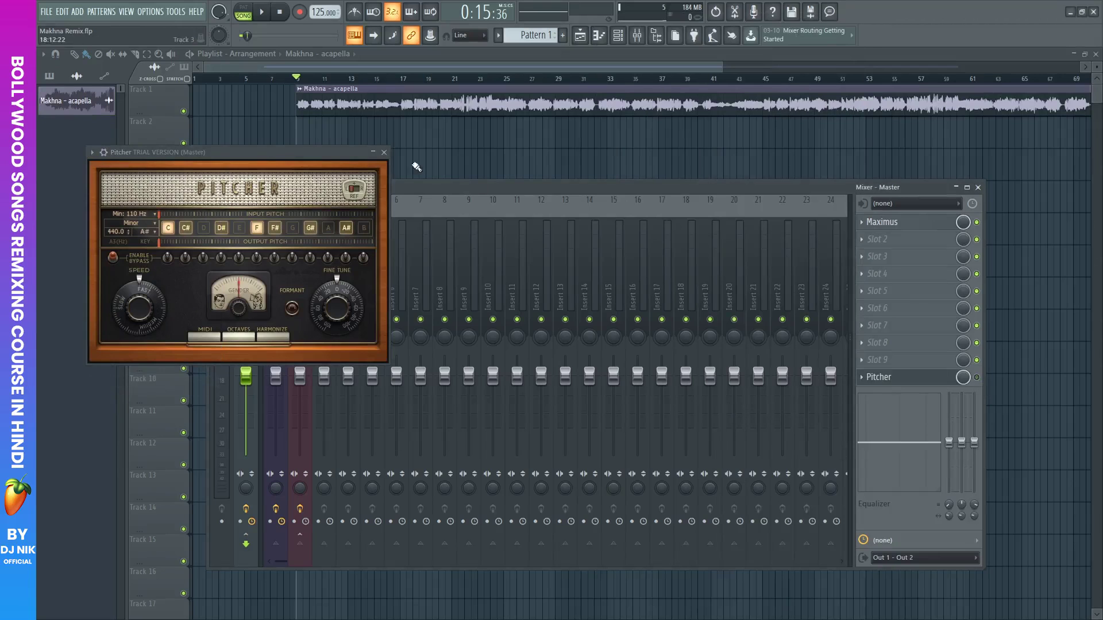
left_click_drag(322, 152, 998, 492)
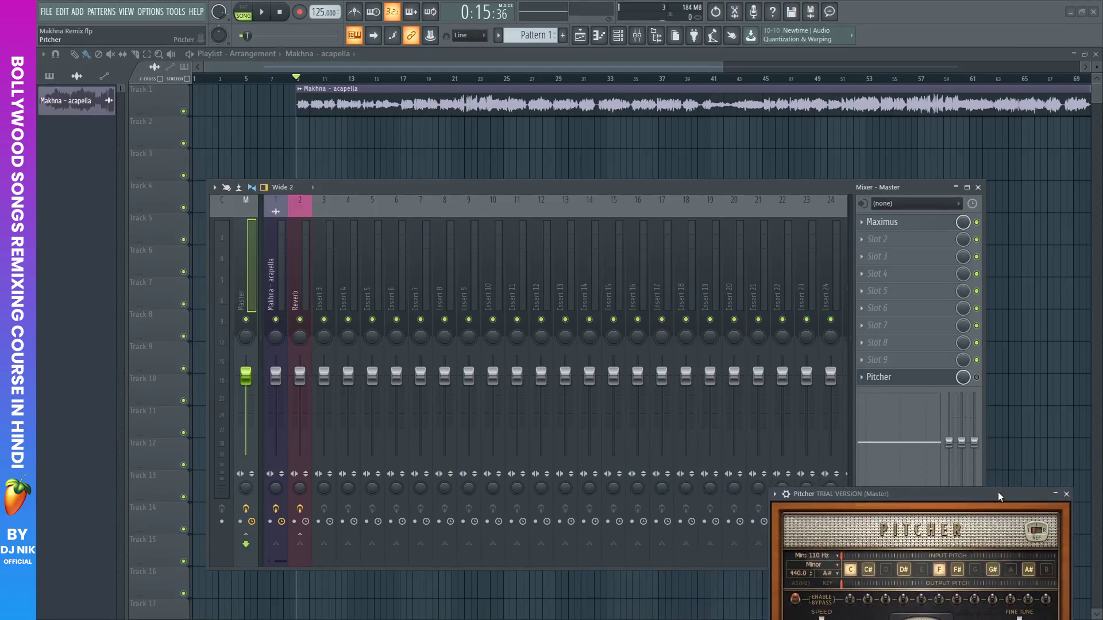
left_click(978, 188)
Show the channel rack for Pattern 1 and replace its Sampler channel with reFX Nexus
left_click(528, 34)
left_click(543, 41)
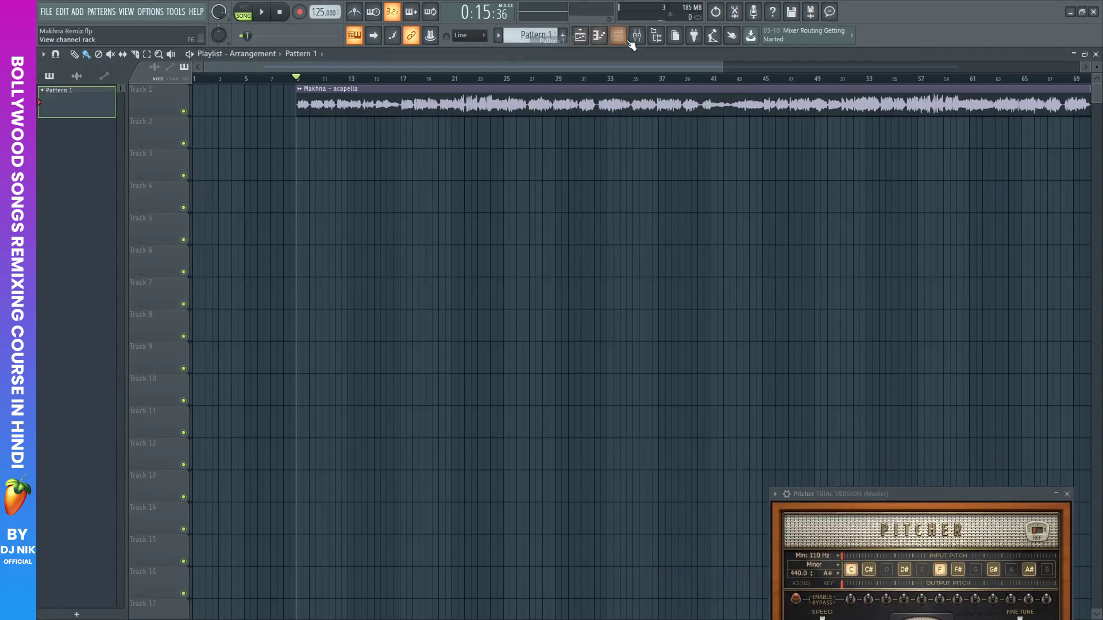
left_click(628, 41)
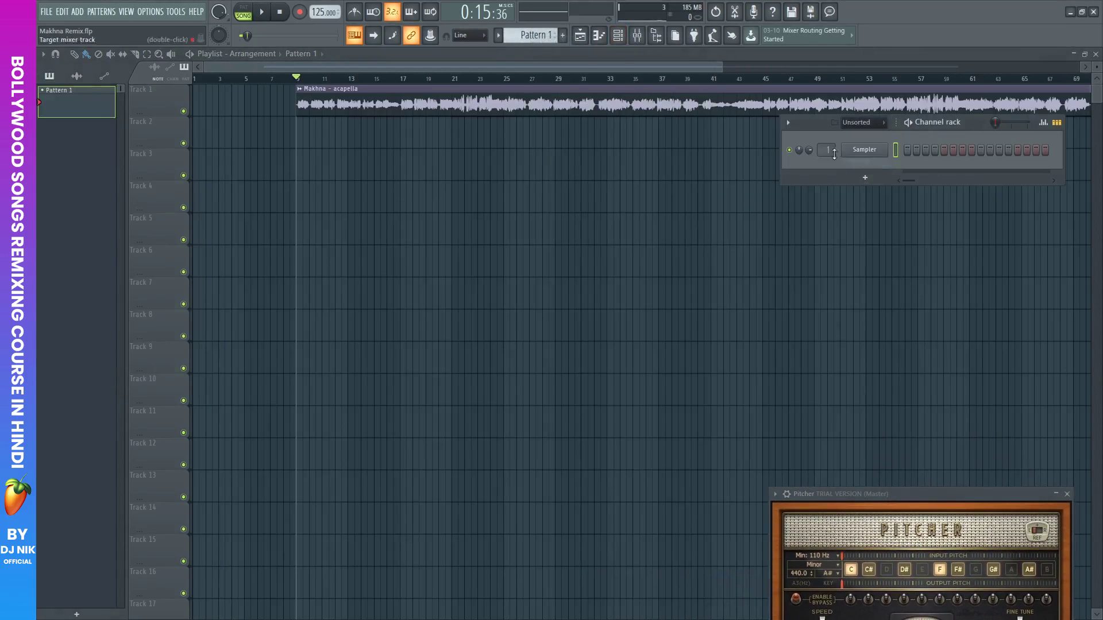
right_click(867, 150)
mouse_move(911, 249)
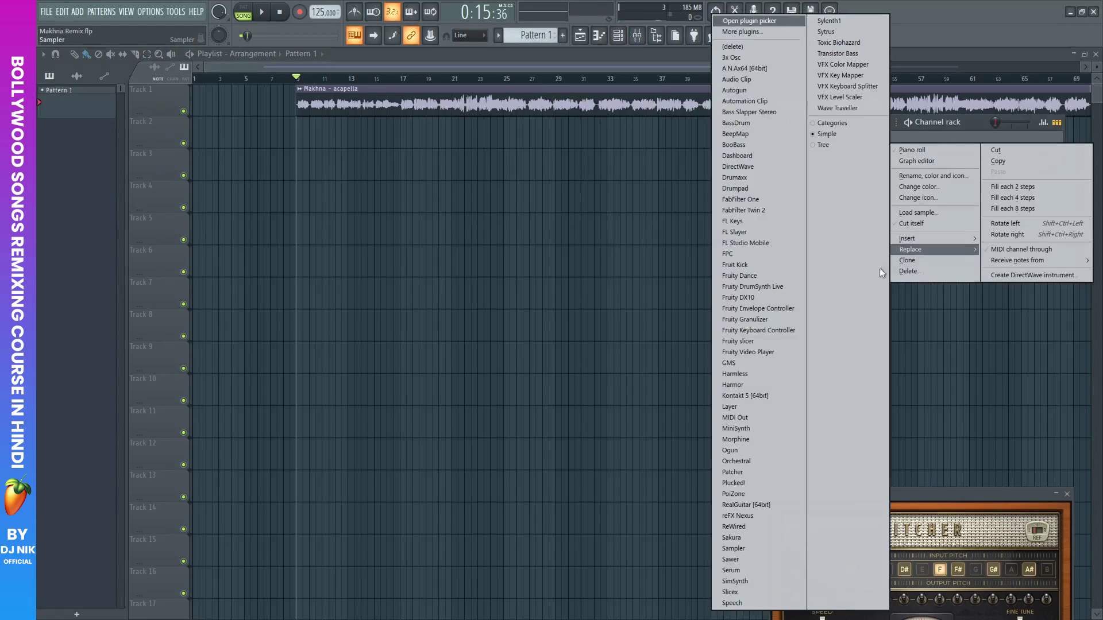
left_click(737, 515)
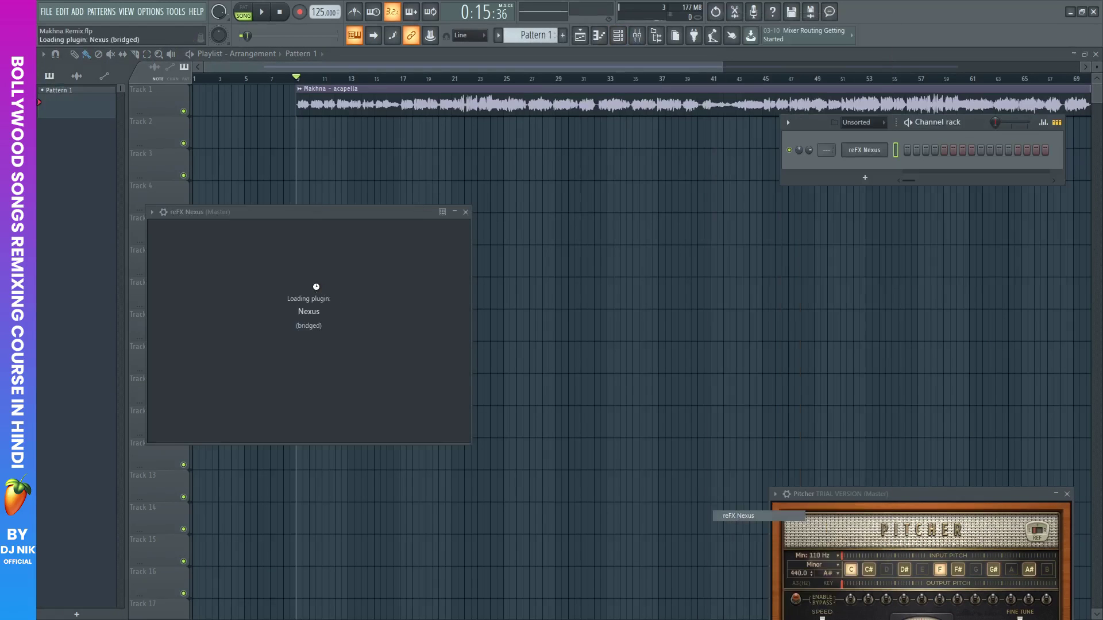
Load the PN Nexus Grandpiano Octave preset from the Piano category in Nexus and audition it
left_click(320, 329)
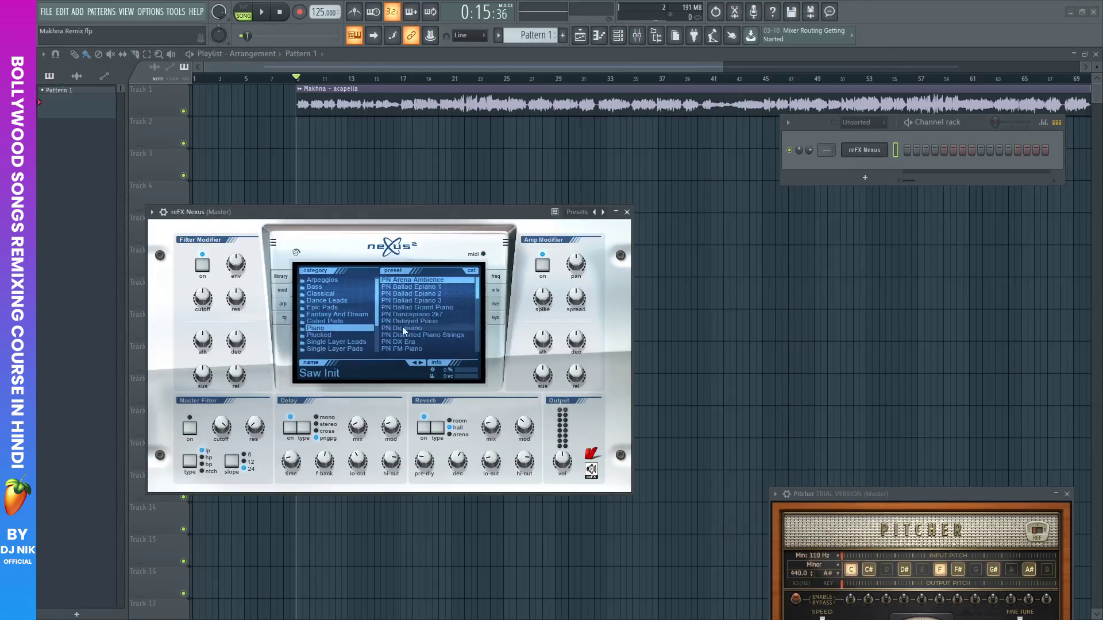
left_click_drag(477, 285, 478, 310)
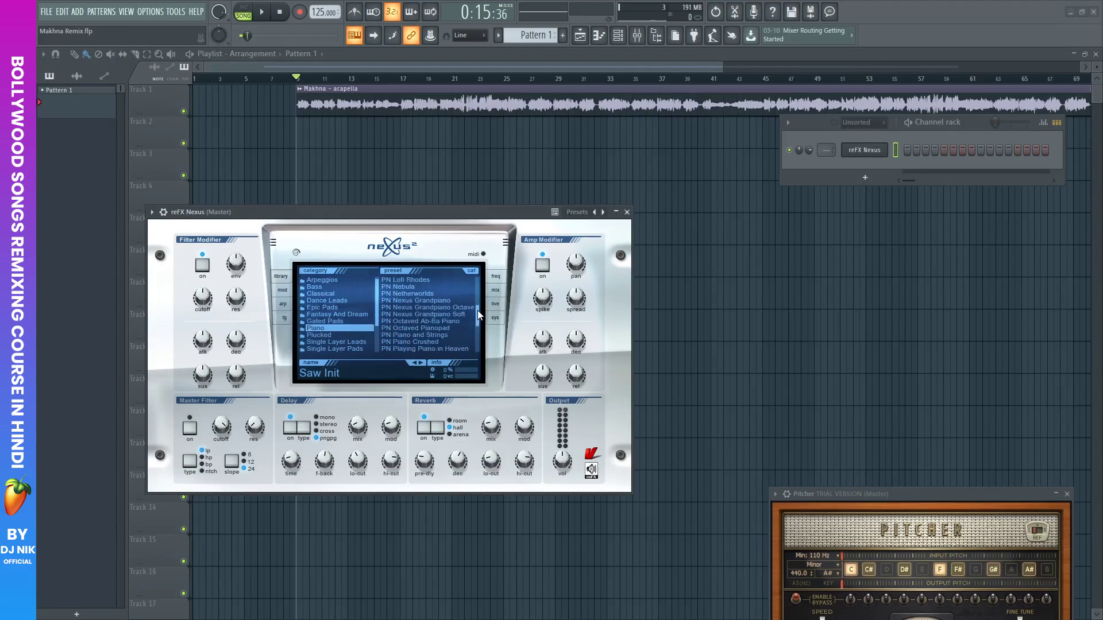
left_click(443, 310)
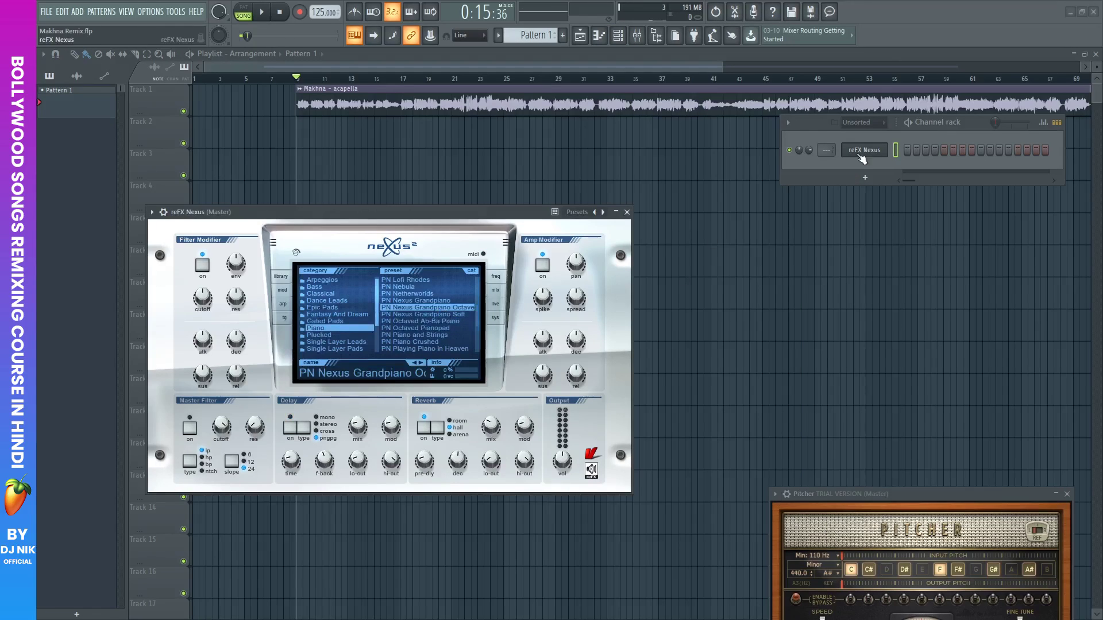
key("q")
Bring up the mixer and rename the reFX Nexus channel as Piano
double_click(826, 150)
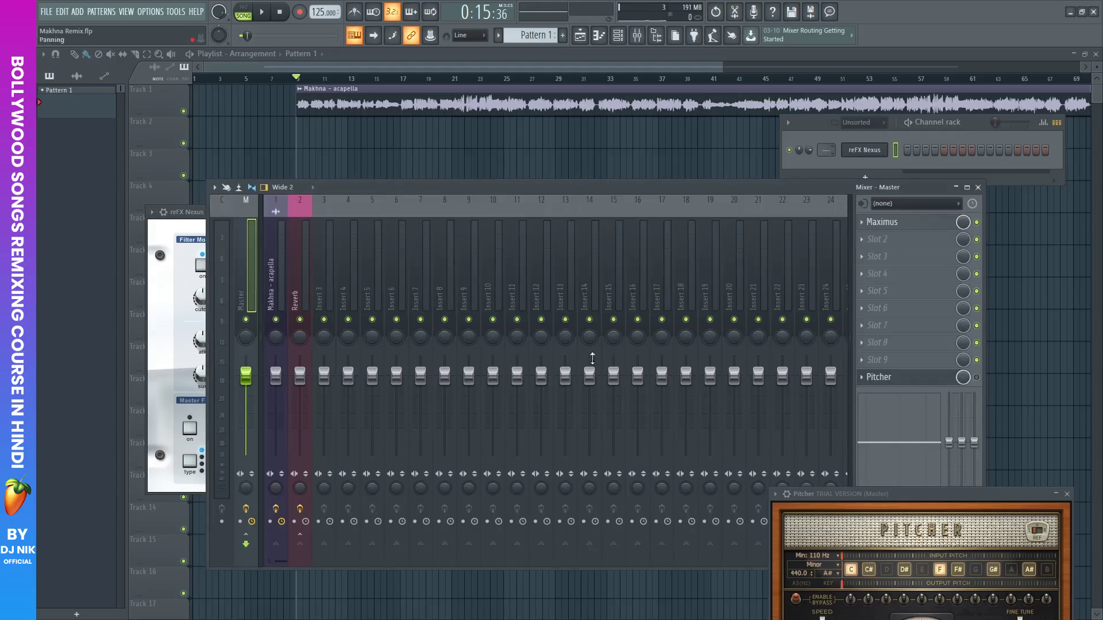
right_click(885, 150)
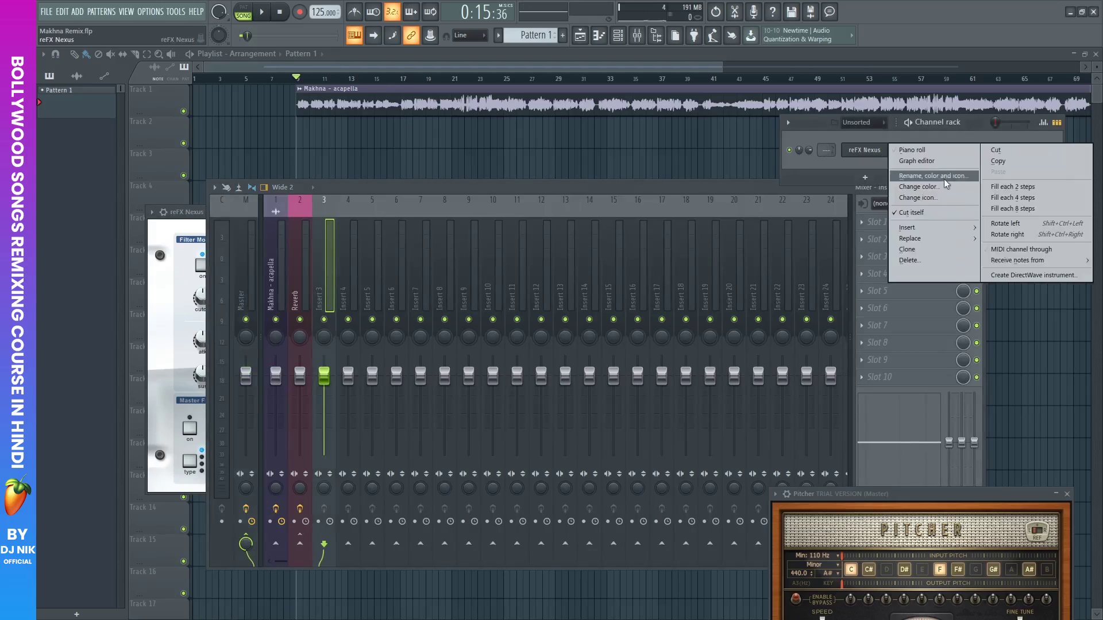
left_click(943, 178)
type("Piano")
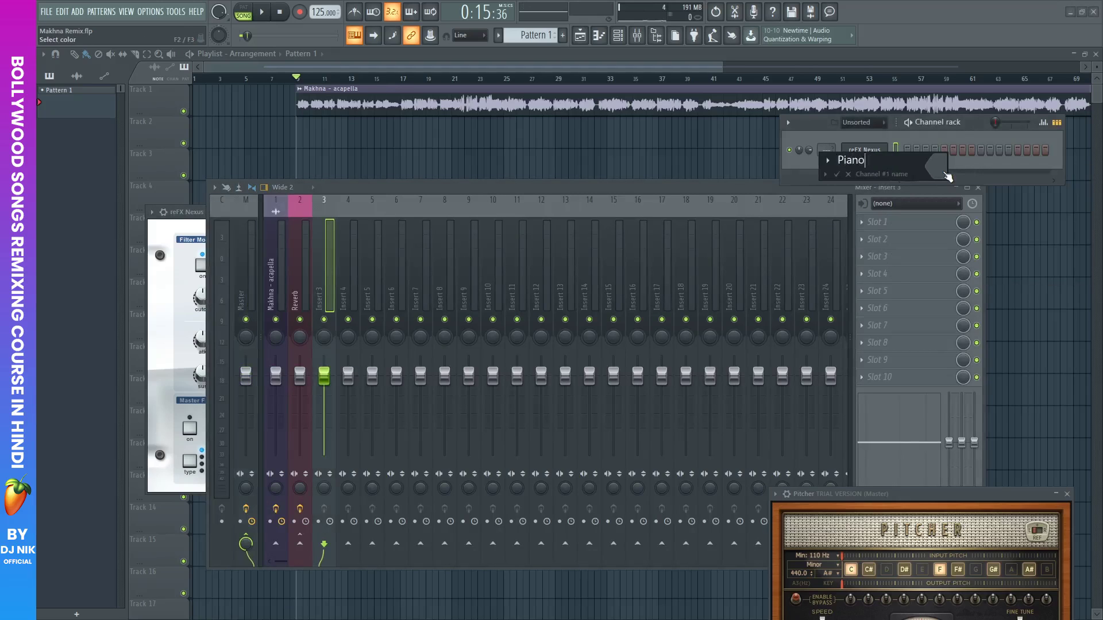
key("Return")
Rename Pattern 1 as Piano chords
left_click(534, 35)
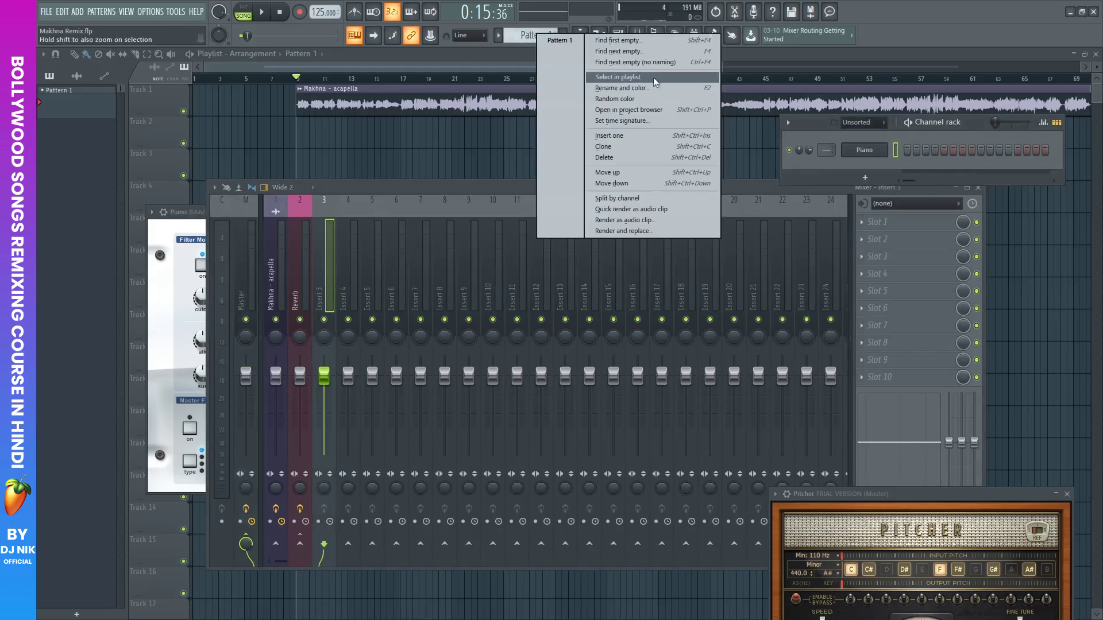
left_click(649, 88)
type("ano chords")
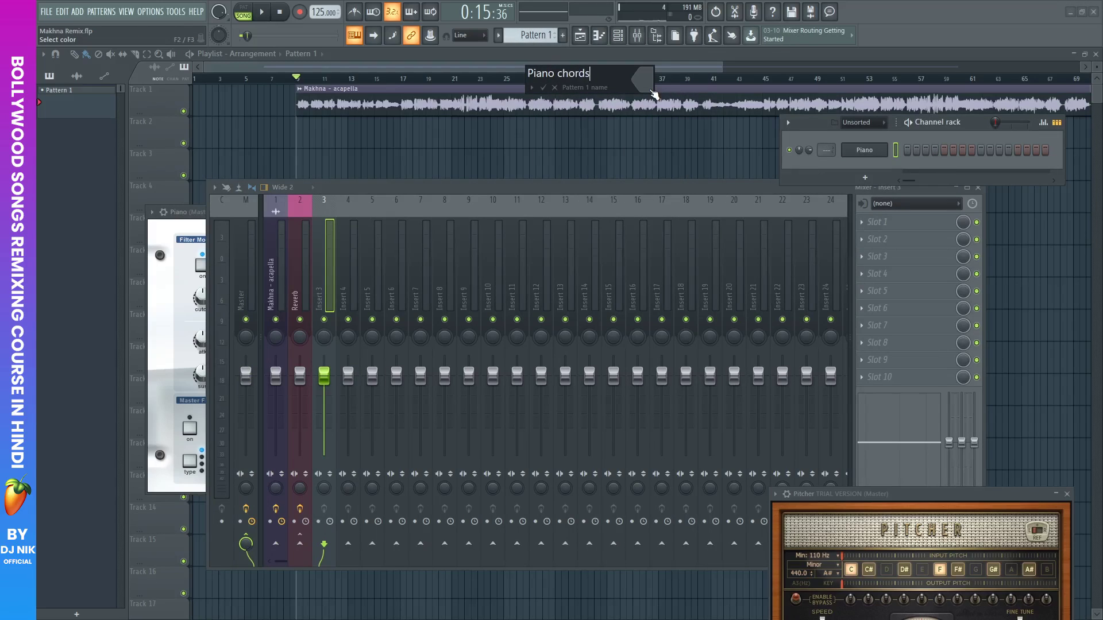
key("Return")
Link the Piano channel to mixer insert 3, then lower the Piano fader to about -8.9 dB and the acapella fader to about -1.2 dB
left_click(246, 270)
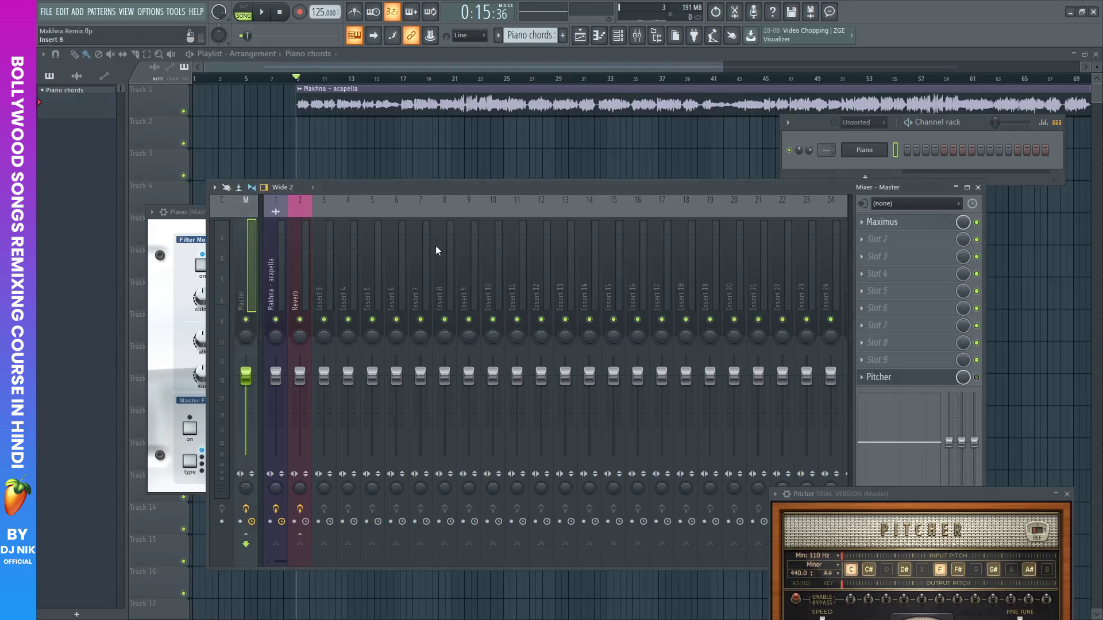
left_click(338, 267)
left_click(322, 270)
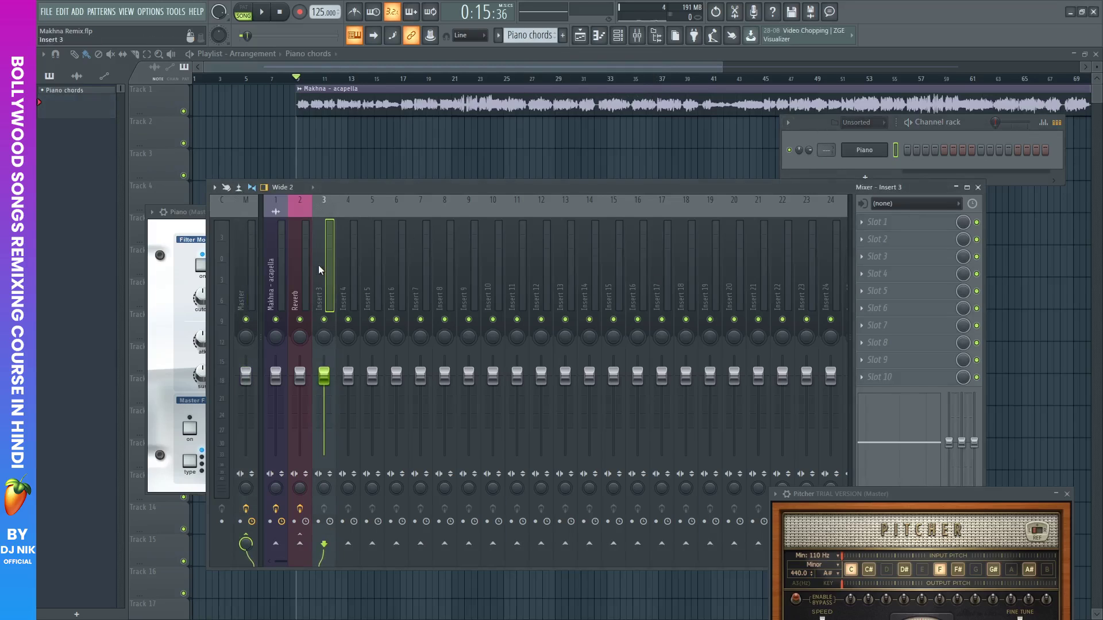
key("ctrl+l")
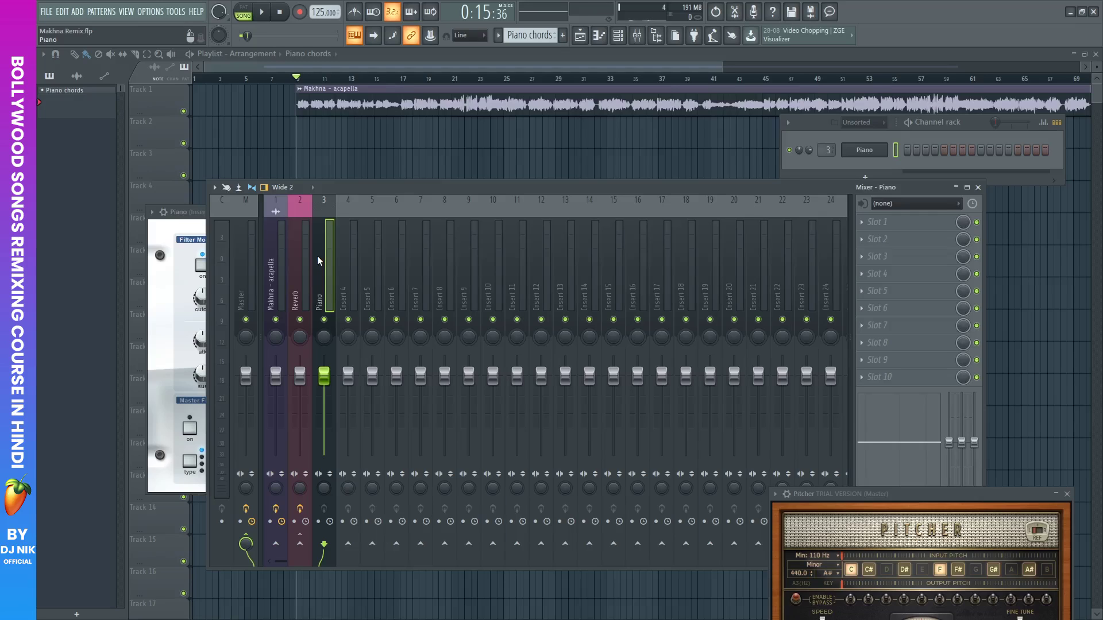
left_click_drag(324, 376, 325, 406)
left_click(275, 378)
Open the Piano channel's piano roll and draw a one-bar A#3 note at the start of bar 1
right_click(886, 151)
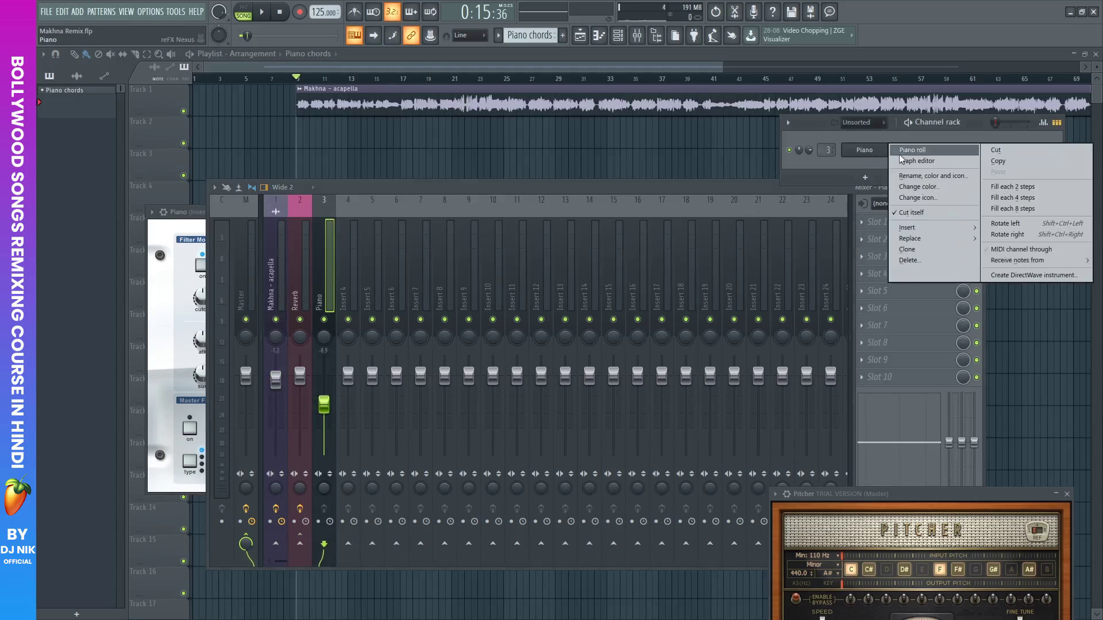
left_click(912, 150)
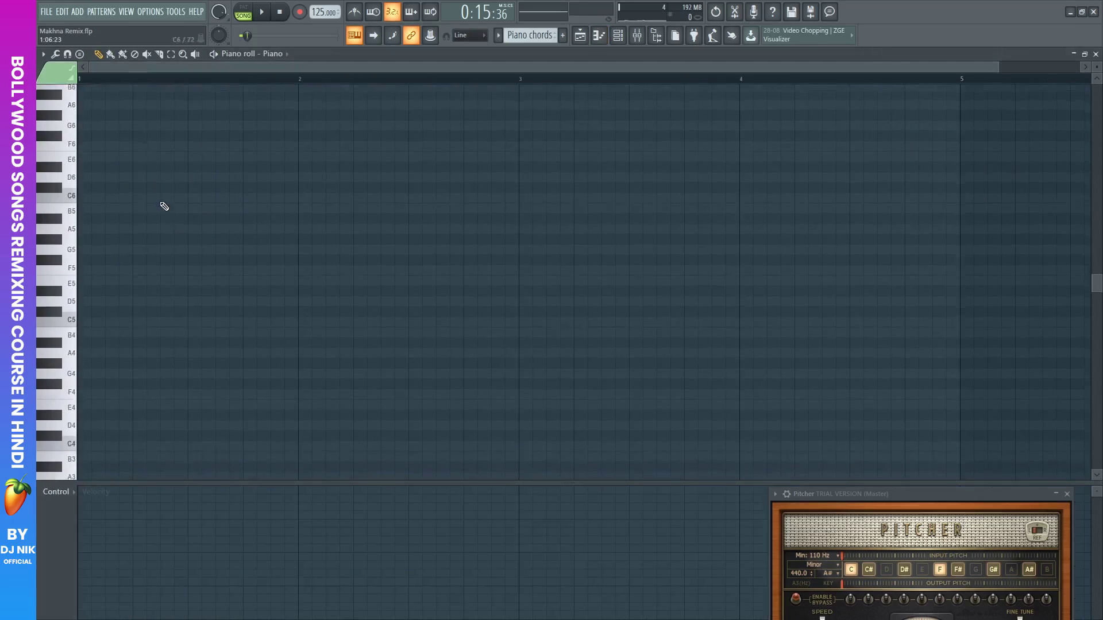
scroll(164, 206, "down", 4)
scroll(165, 206, "down", 2)
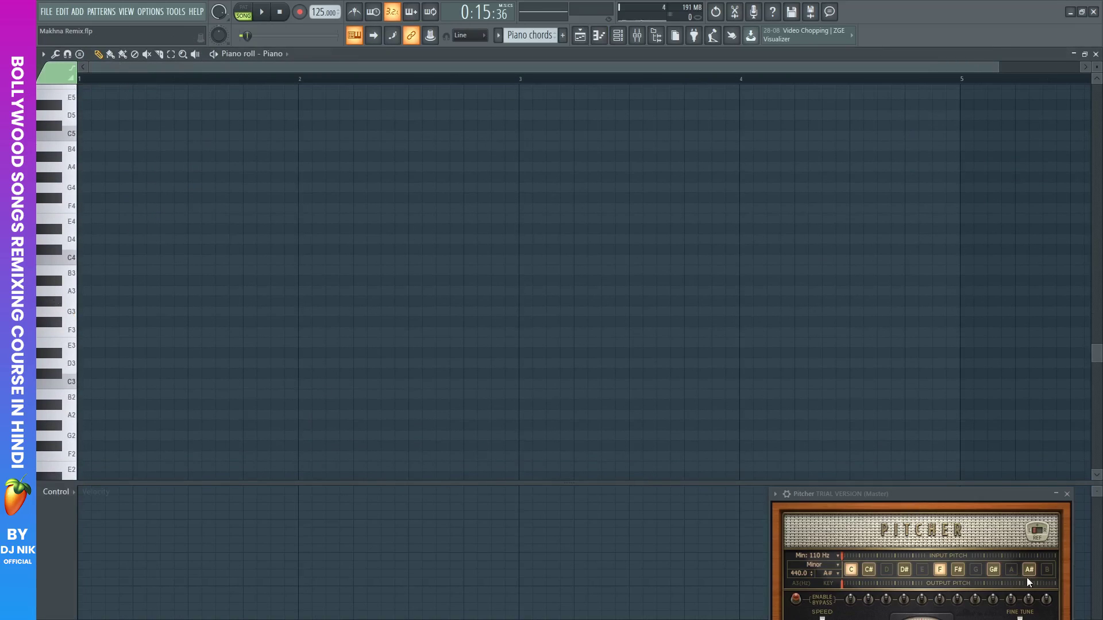
left_click(89, 281)
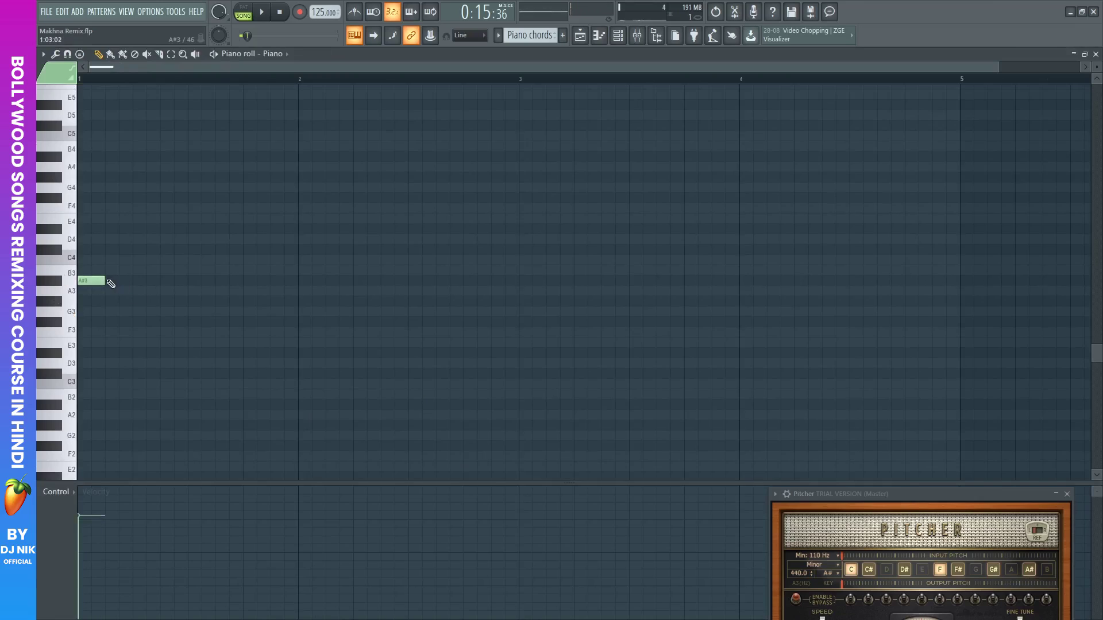
left_click_drag(107, 283, 295, 286)
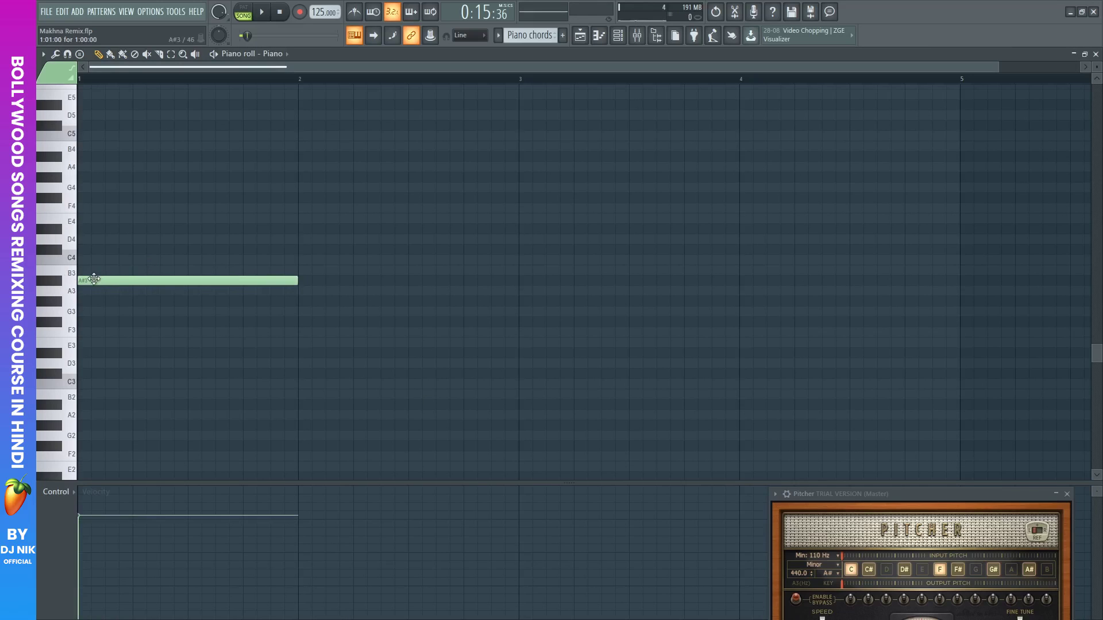
Complete the chord in bar 1 with one-bar C#4 and F4 notes, and return to the playlist
left_click(80, 250)
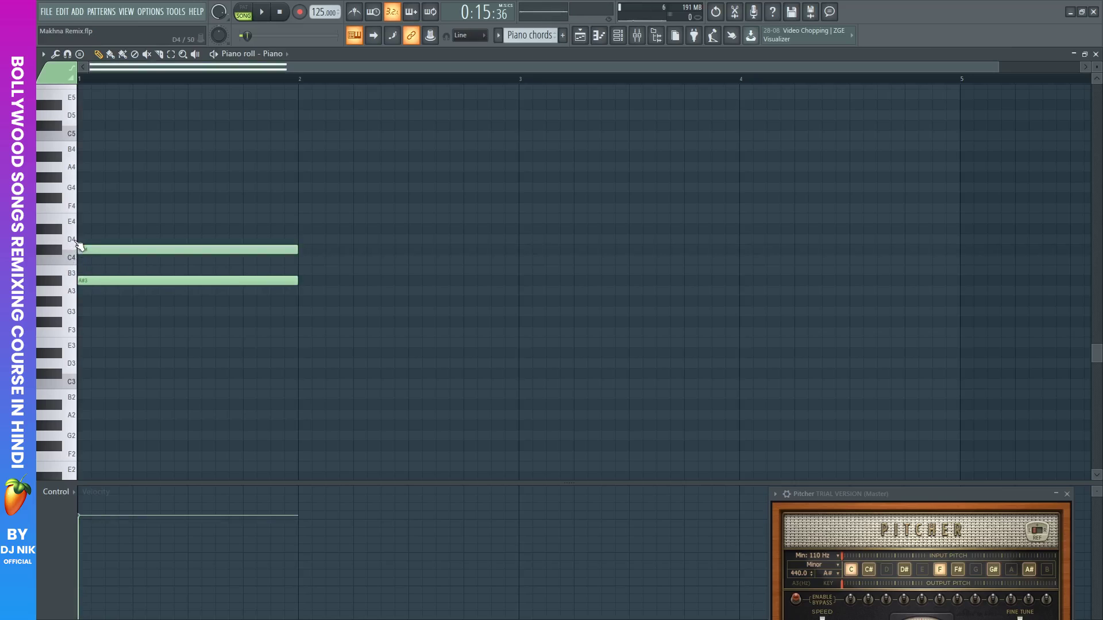
left_click(80, 210)
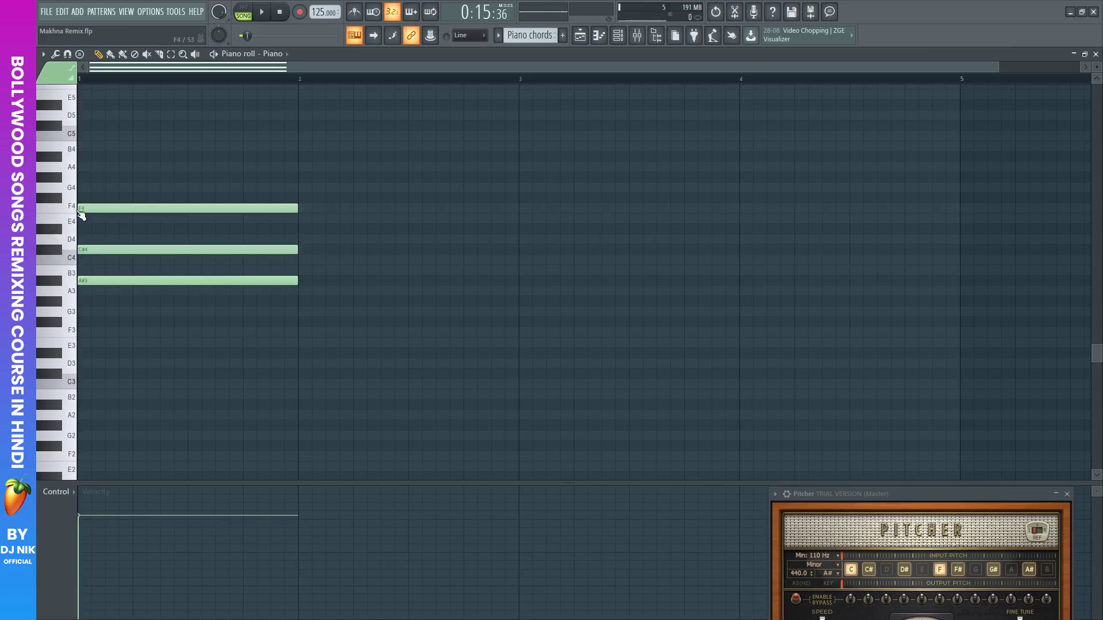
left_click(159, 226, "ctrl+alt")
left_click(1095, 53)
left_click(576, 149)
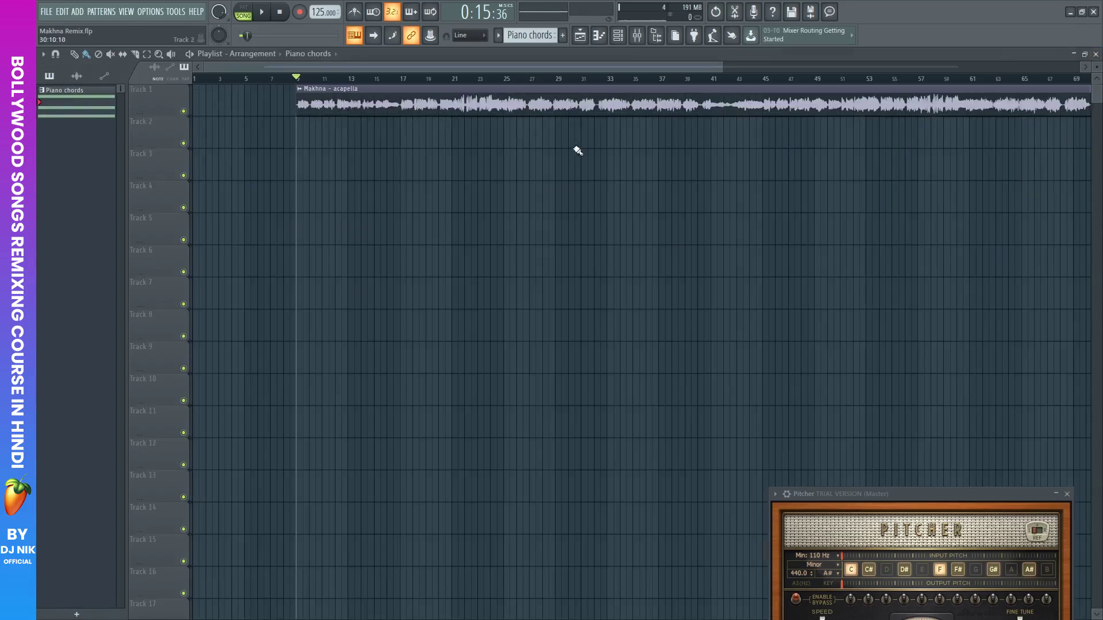
Place a Piano chords clip on Track 2 at bar 9, aligned with the start of the acapella
left_click(304, 137)
scroll(295, 81, "up", 3)
scroll(310, 80, "up", 3)
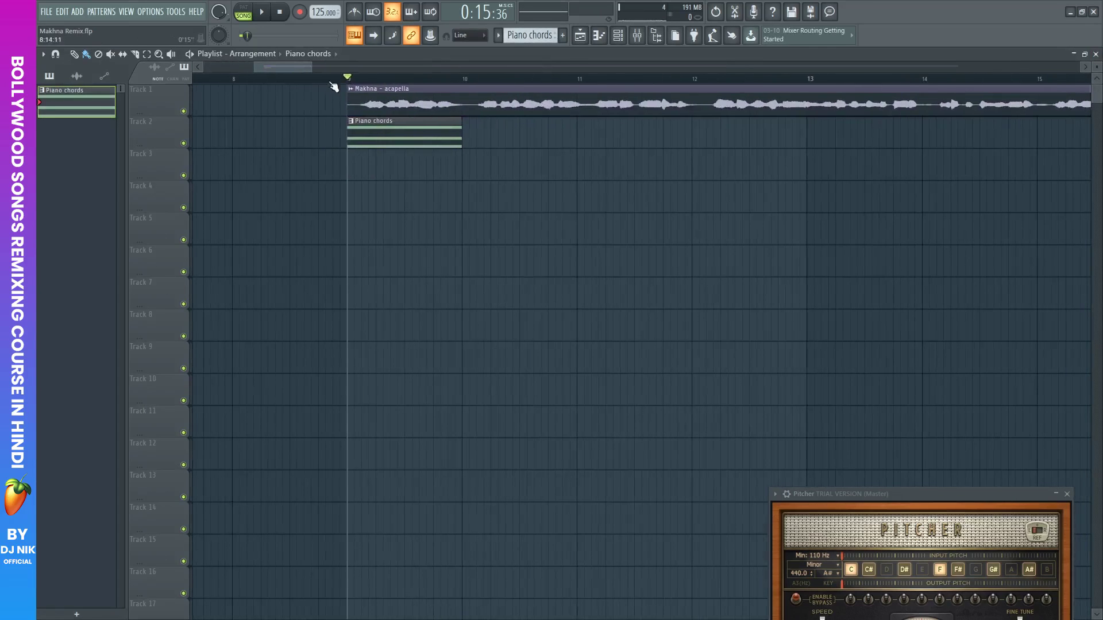
Play the arrangement from bar 9 and again from bar 10 to hear the chord against the vocal, then return the playhead to bar 9
key("space")
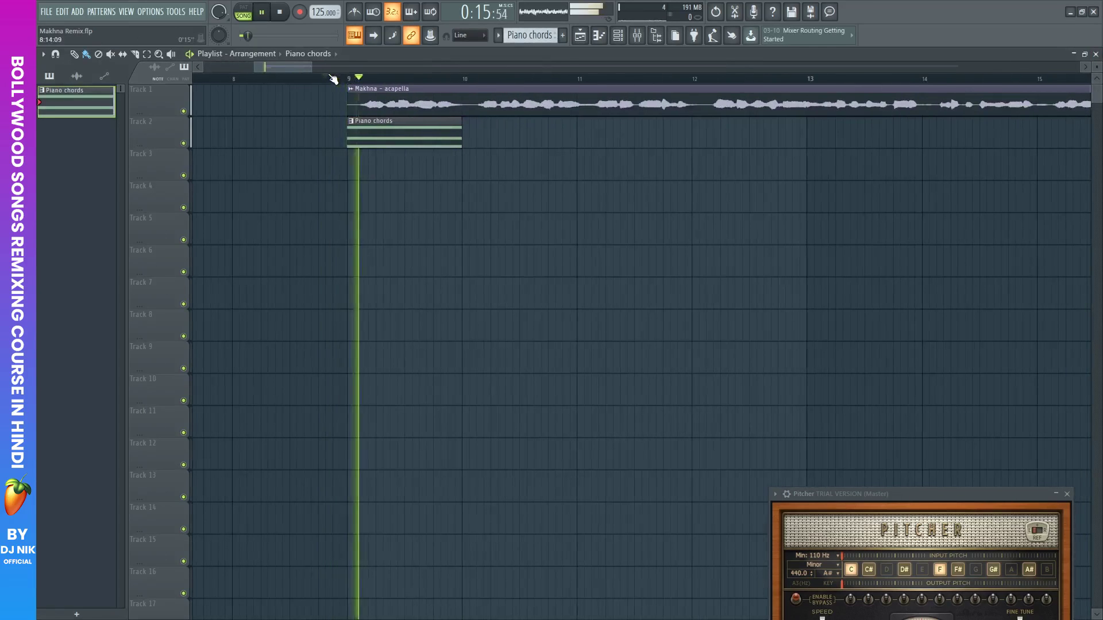
scroll(332, 79, "down", 3)
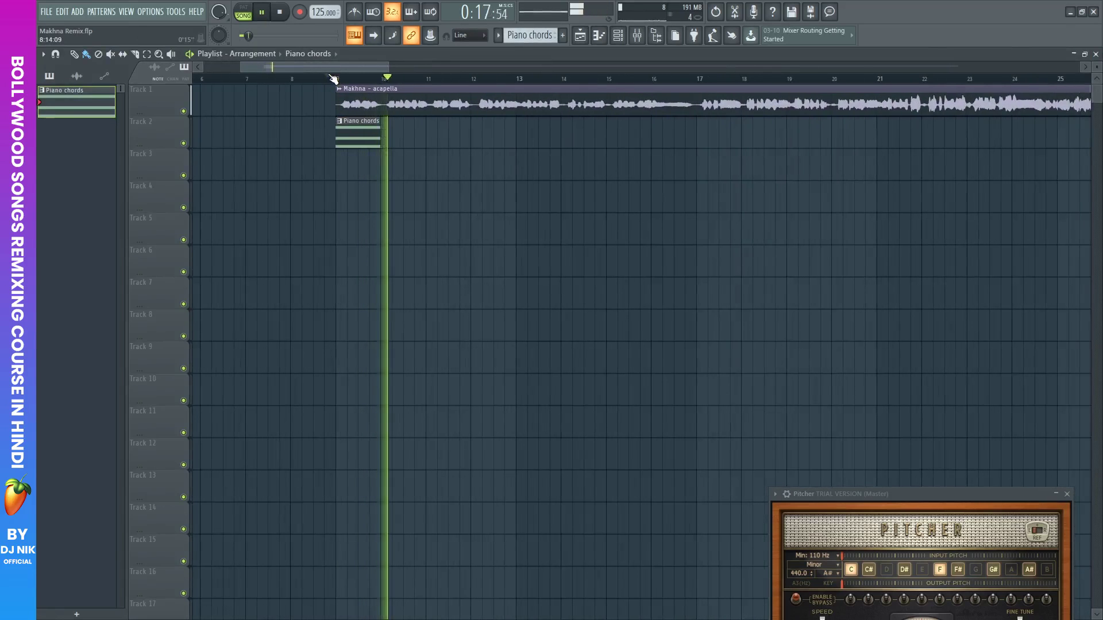
key("space")
left_click(383, 81)
key("space")
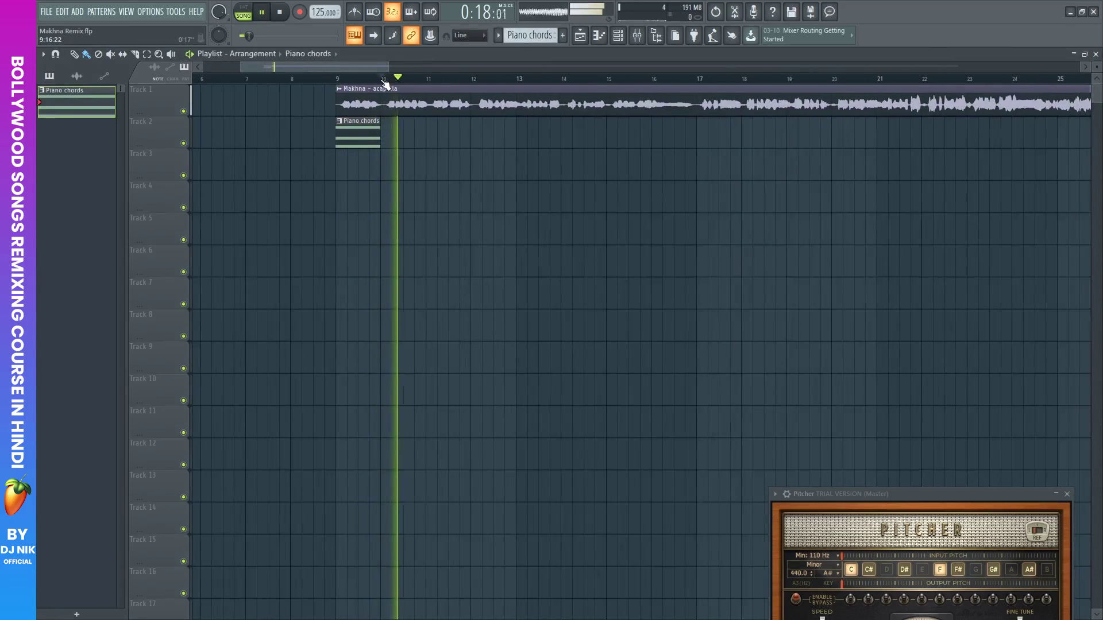
key("space")
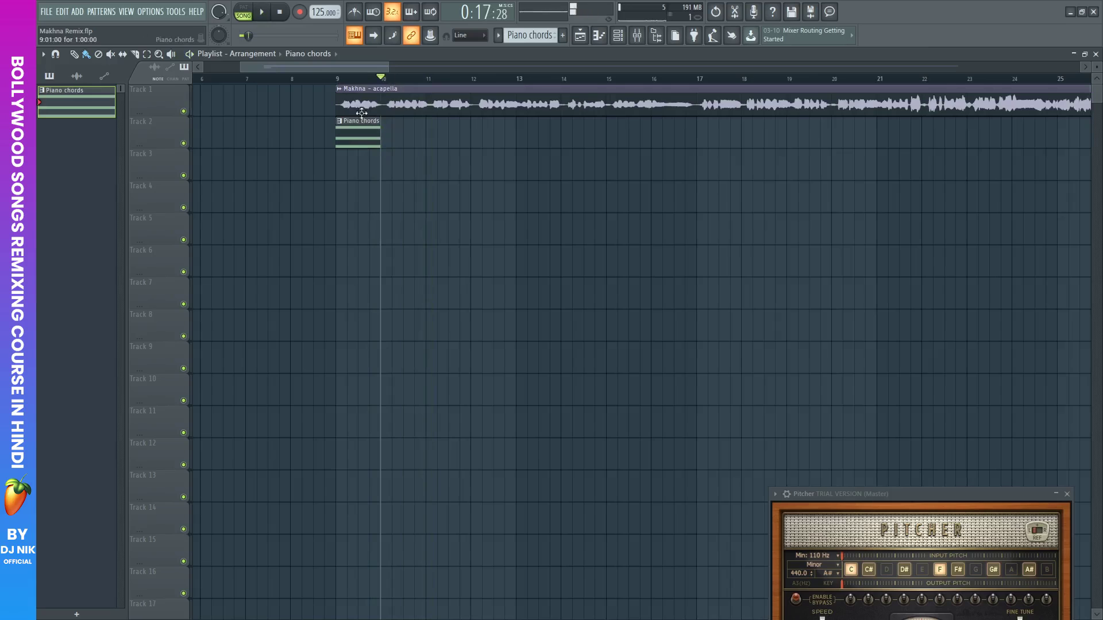
left_click(337, 80)
In the Piano chords piano roll, copy the bar 1 chord into bar 2 starting on F#3, and raise its middle note to A#3
double_click(352, 142)
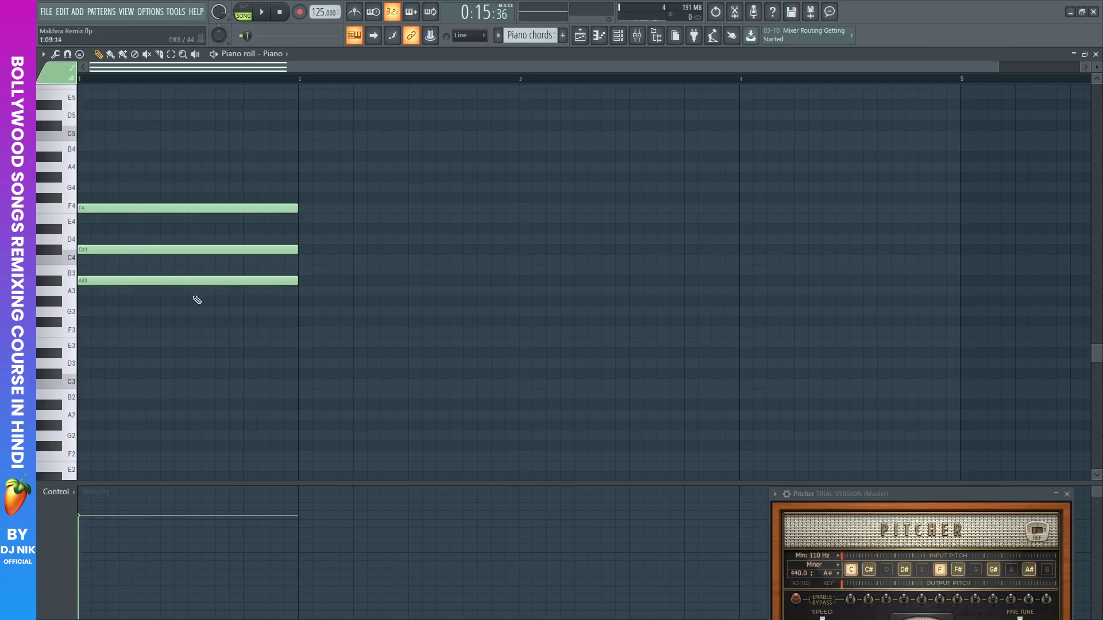
left_click_drag(126, 167, 210, 323)
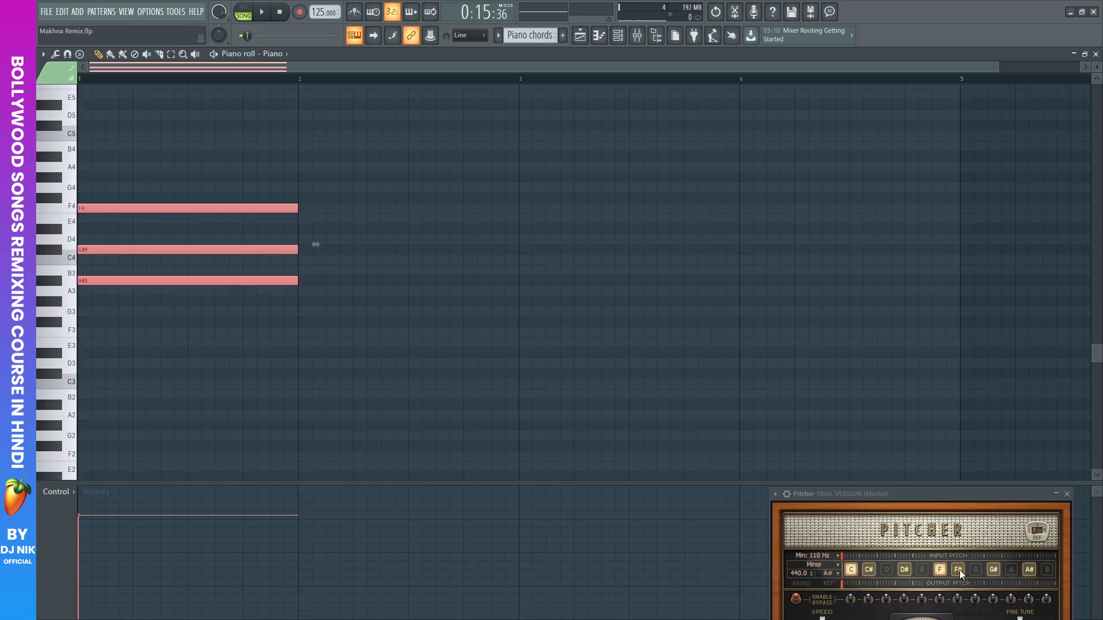
left_click_drag(109, 281, 327, 323)
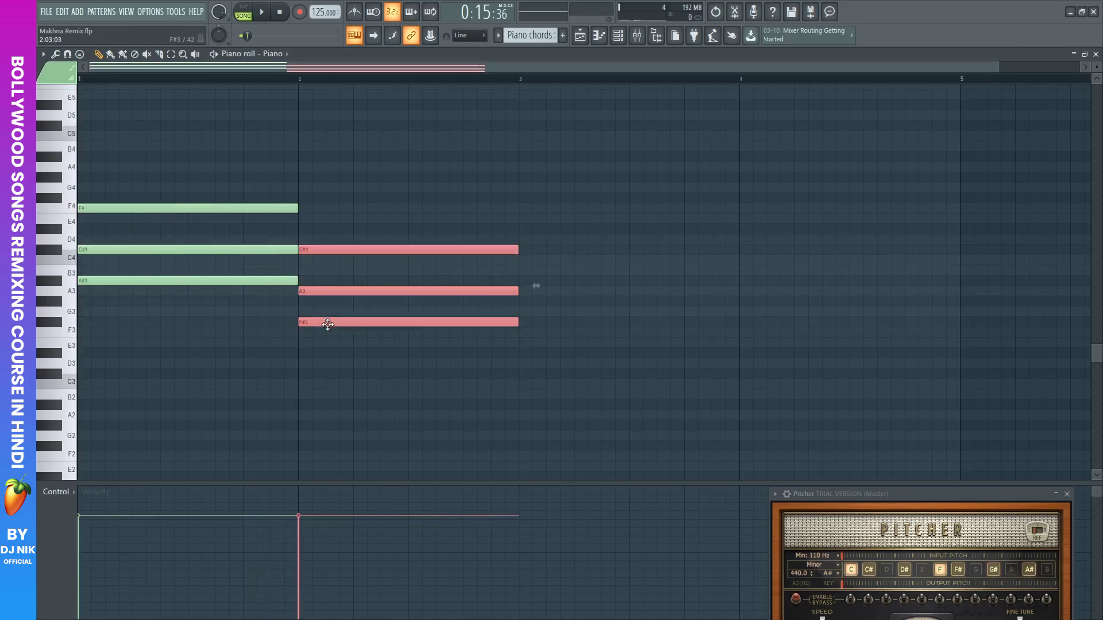
left_click(339, 352)
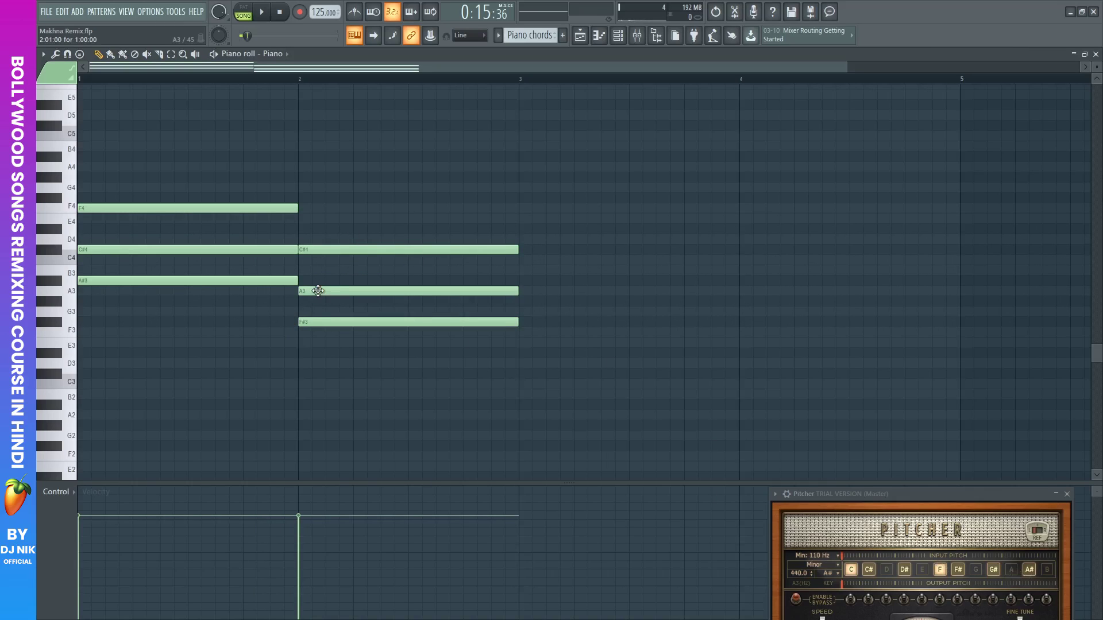
left_click_drag(317, 290, 316, 280)
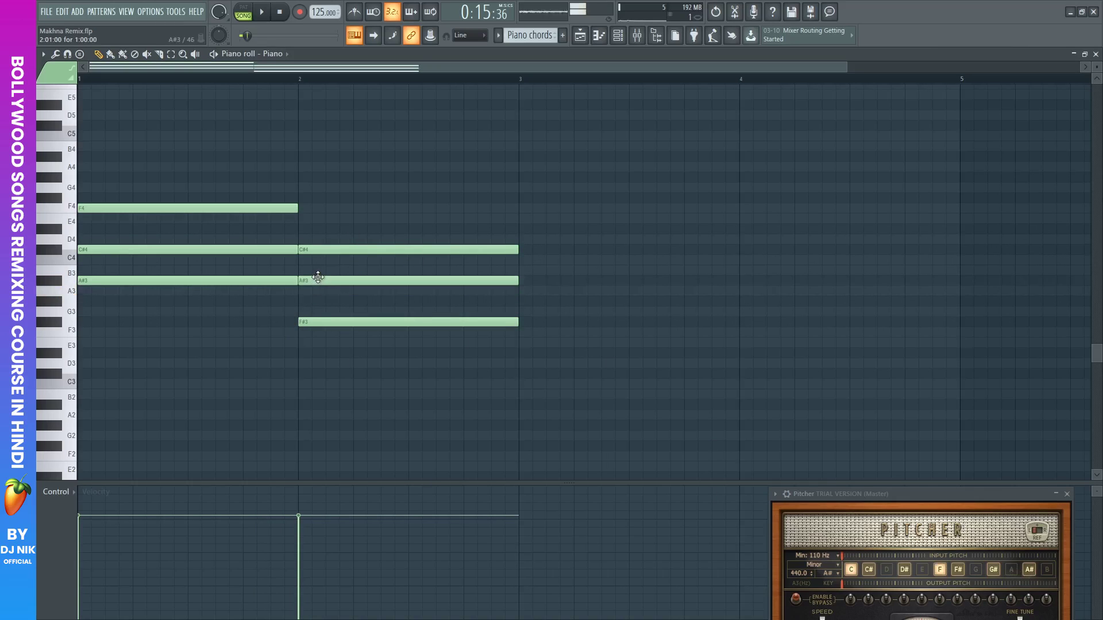
Play the two-bar chord pattern on its own, then stop playback
key("space")
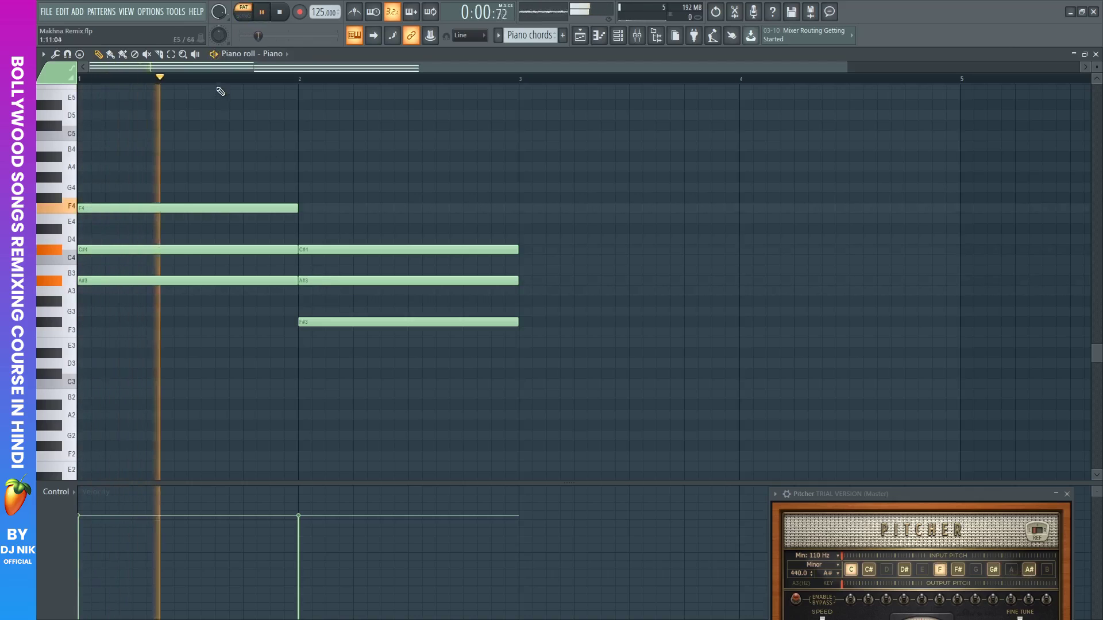
scroll(219, 80, "down", 2)
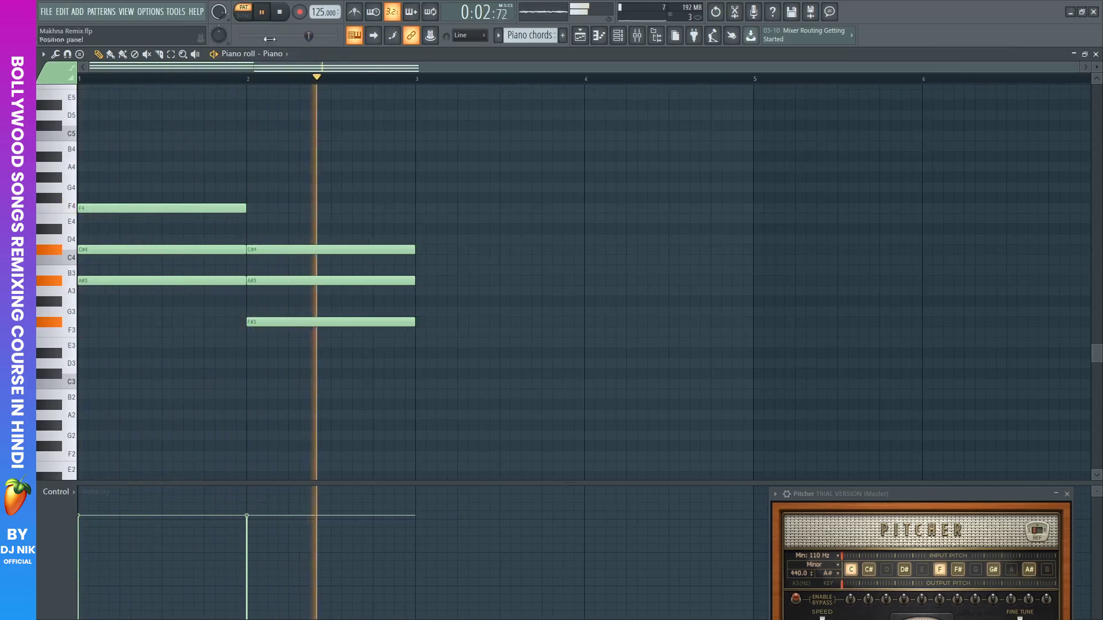
left_click(279, 12)
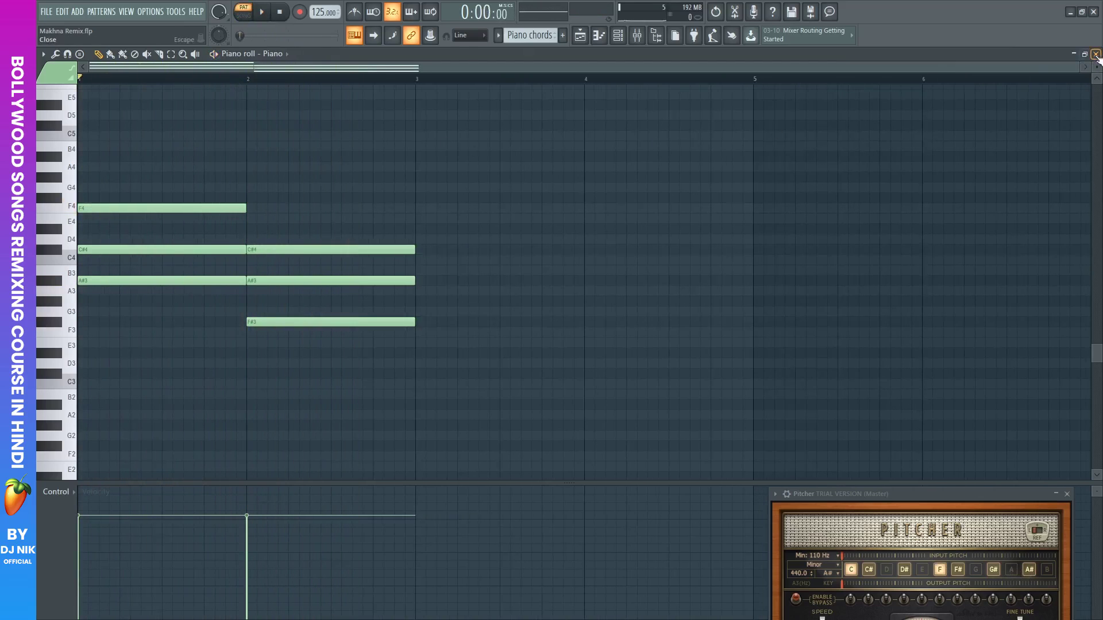
Return to the playlist and play the two chords together with the acapella from bar 9
key("F5")
key("space")
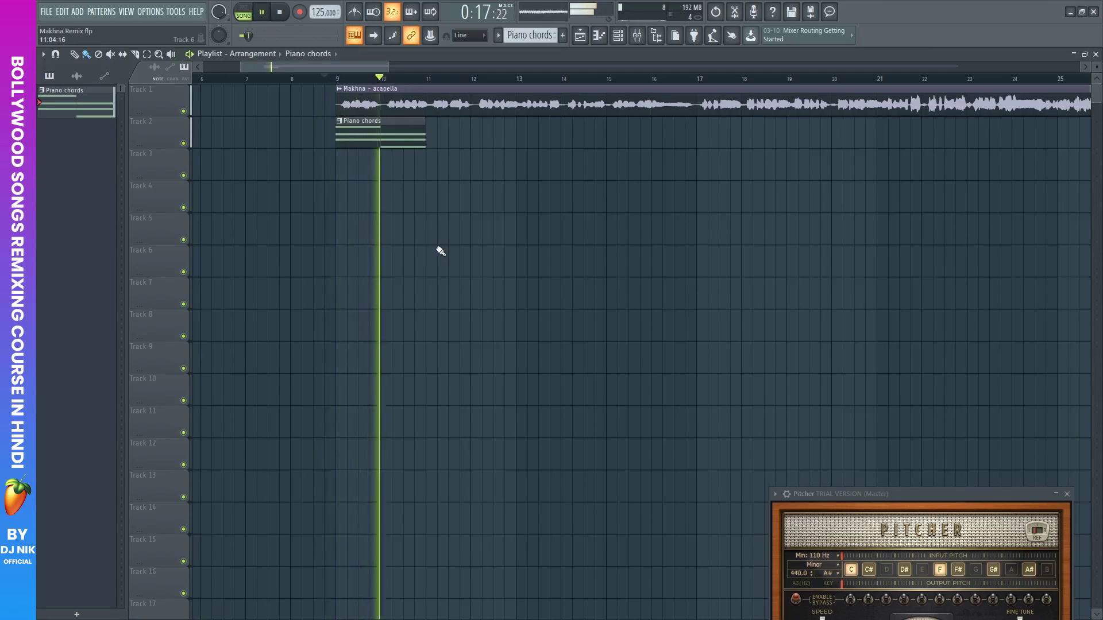
key("space")
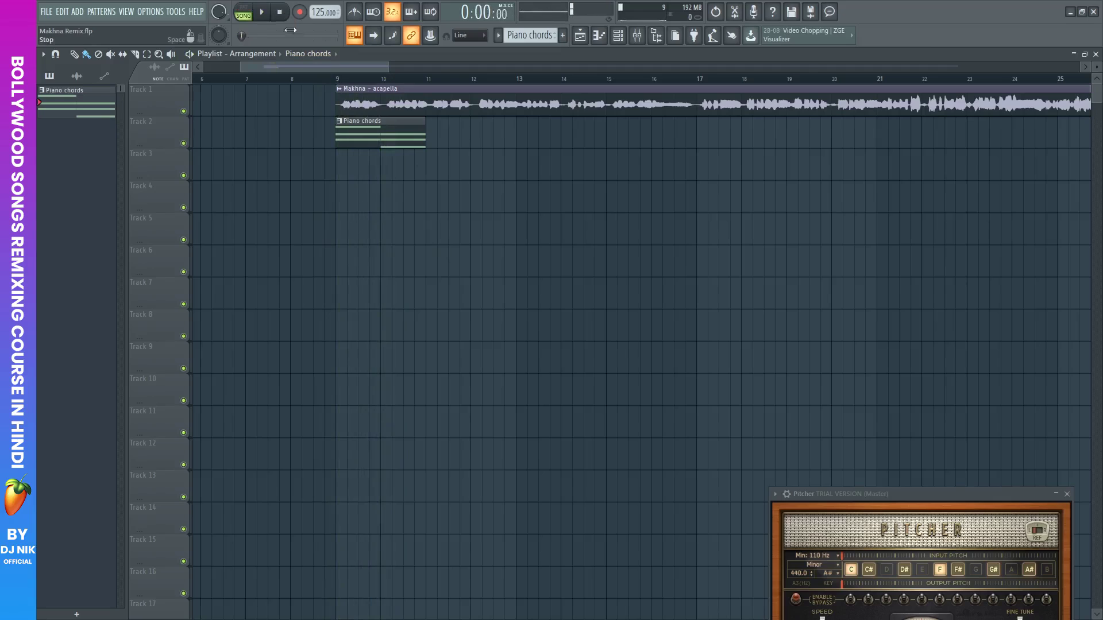
left_click(342, 80)
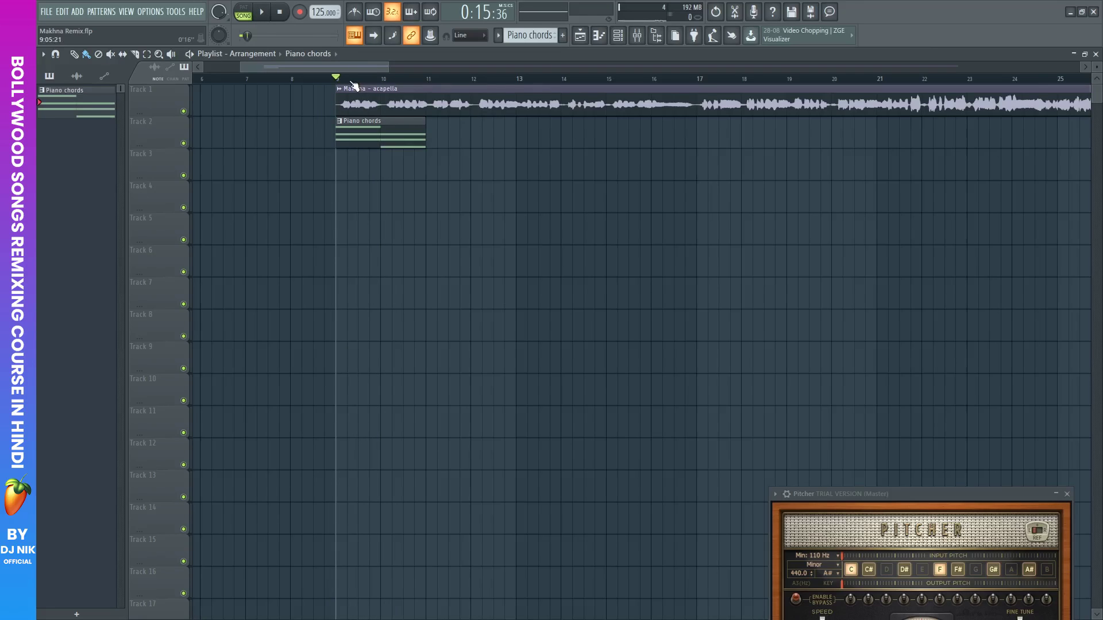
key("space")
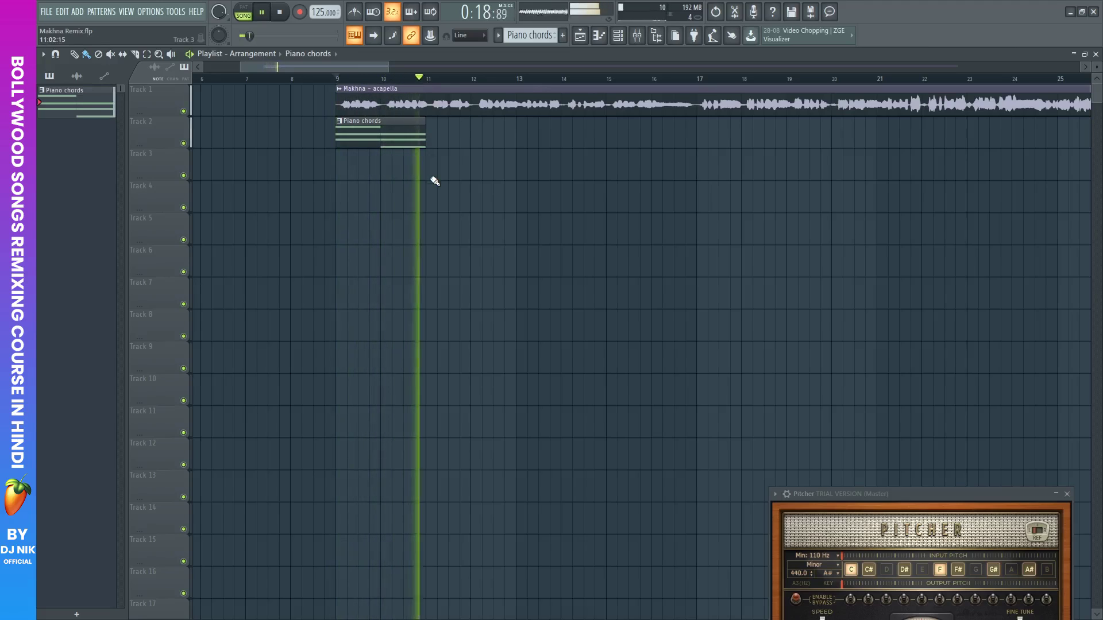
key("space")
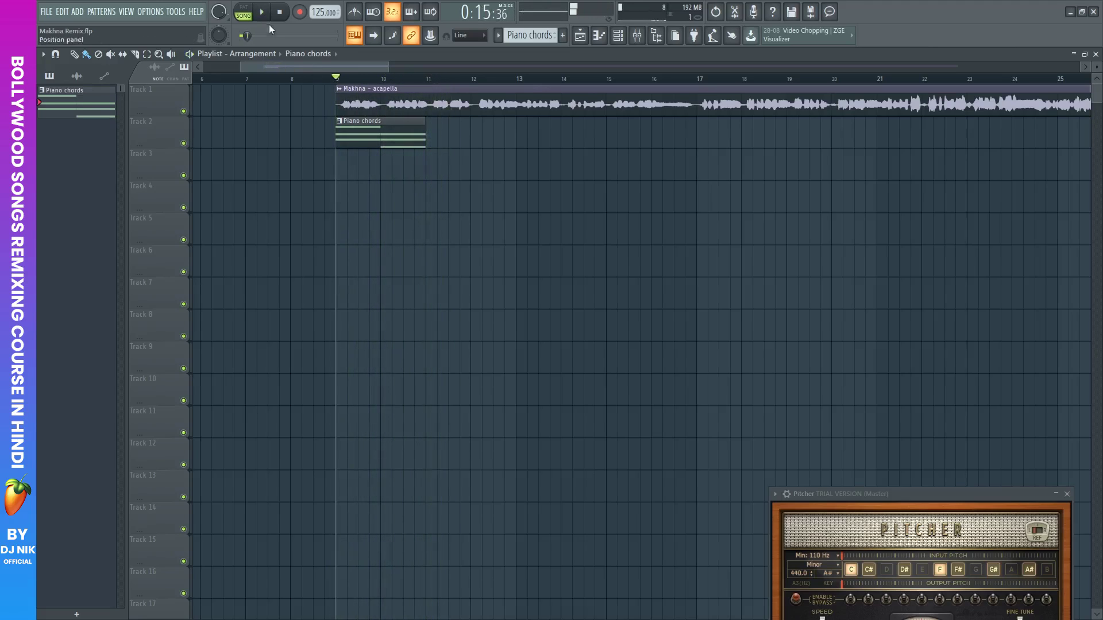
left_click(279, 13)
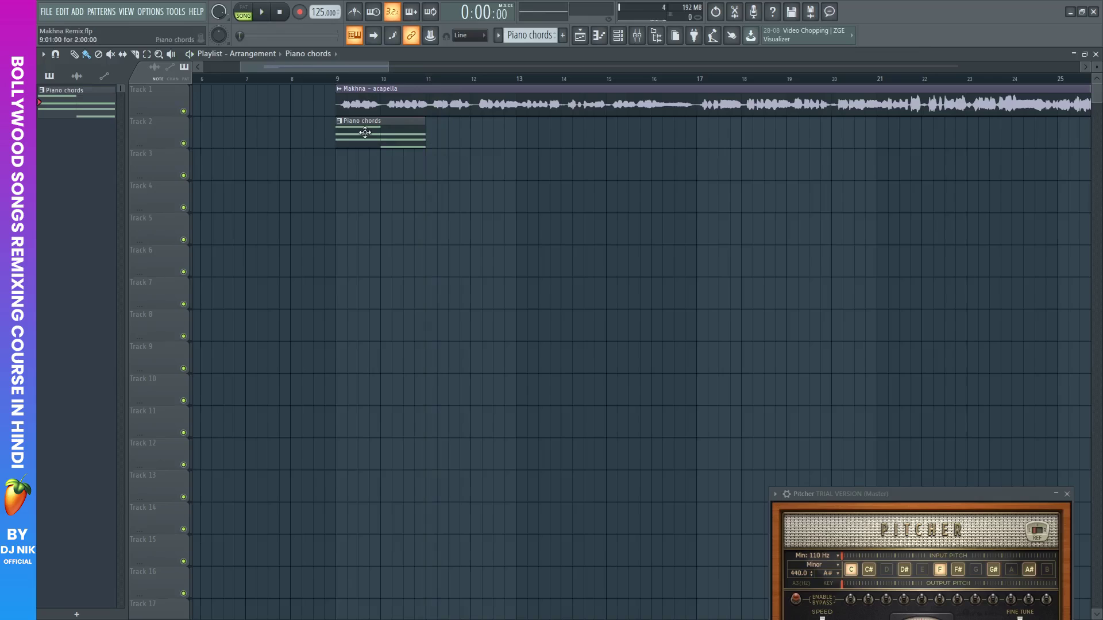
Reopen the Piano chords piano roll and copy the bar 2 chord into bar 3 as C#4, F4 and G#4
double_click(364, 133)
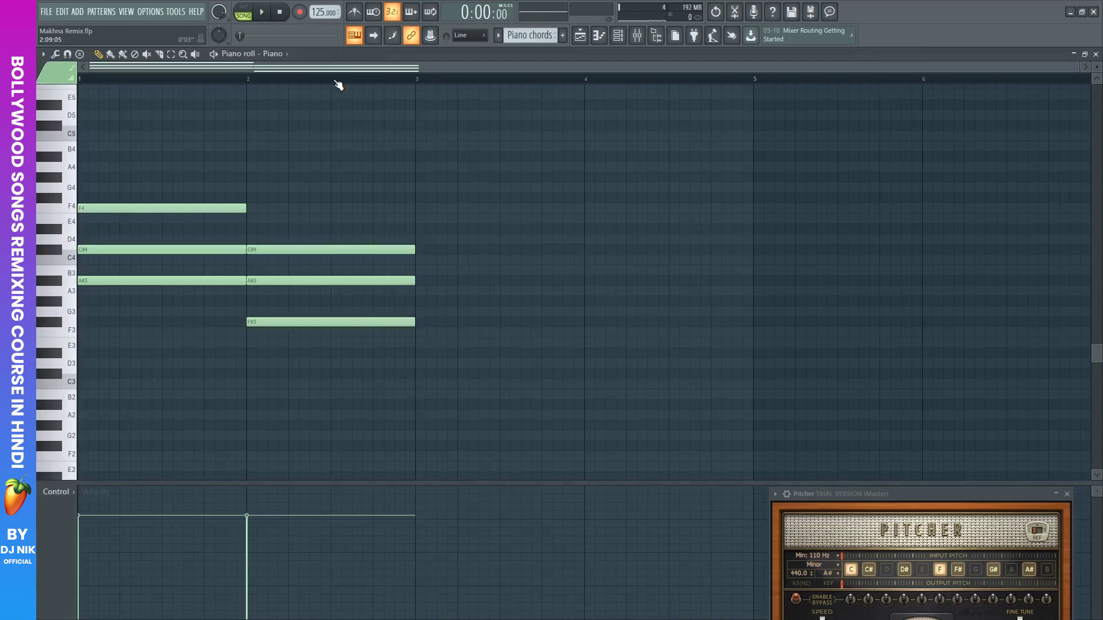
left_click_drag(275, 213, 339, 390)
mouse_move(273, 319)
left_mouse_down()
mouse_move(302, 319)
mouse_move(441, 246)
left_mouse_up()
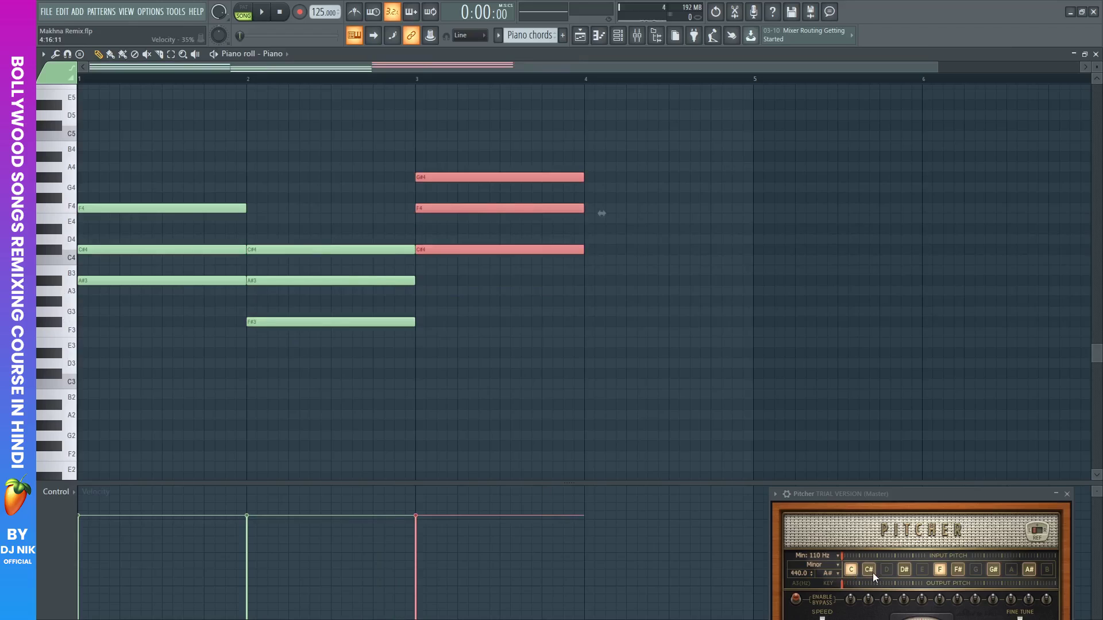
left_click(434, 250)
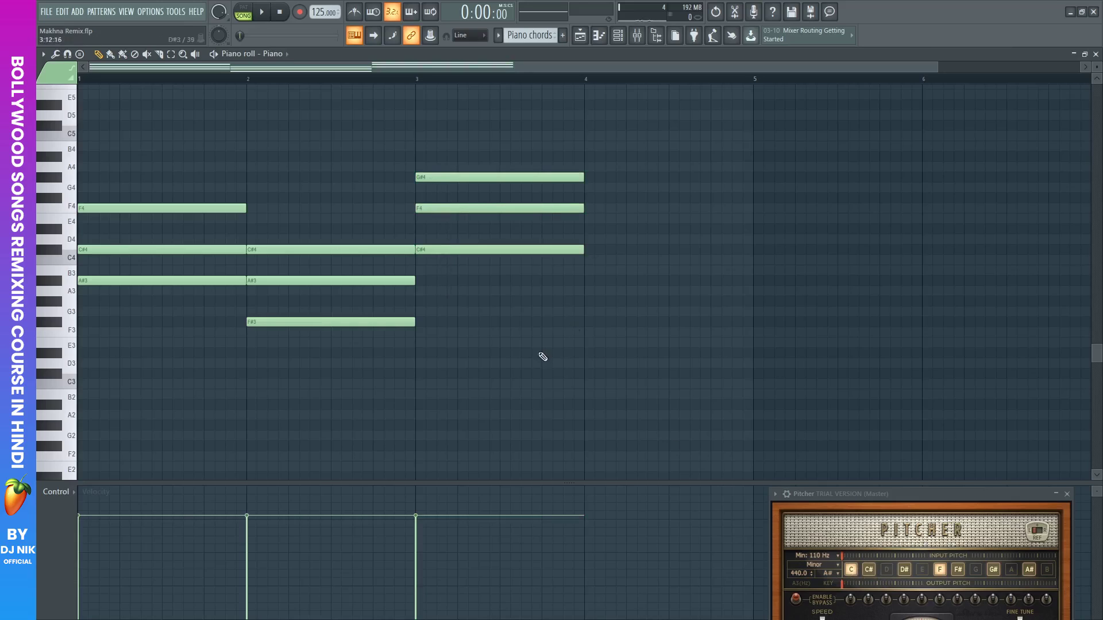
Copy the bar 3 chord into bar 4 as G#3, C4 and D#4, and return to the playlist
left_click_drag(465, 150, 614, 301)
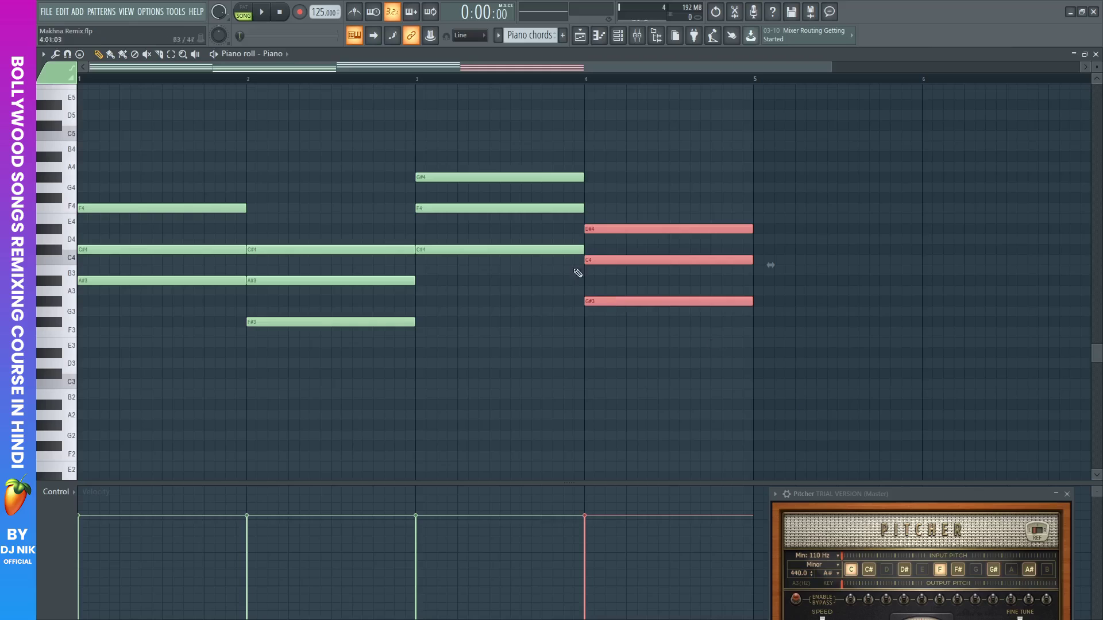
left_click(522, 341, "ctrl")
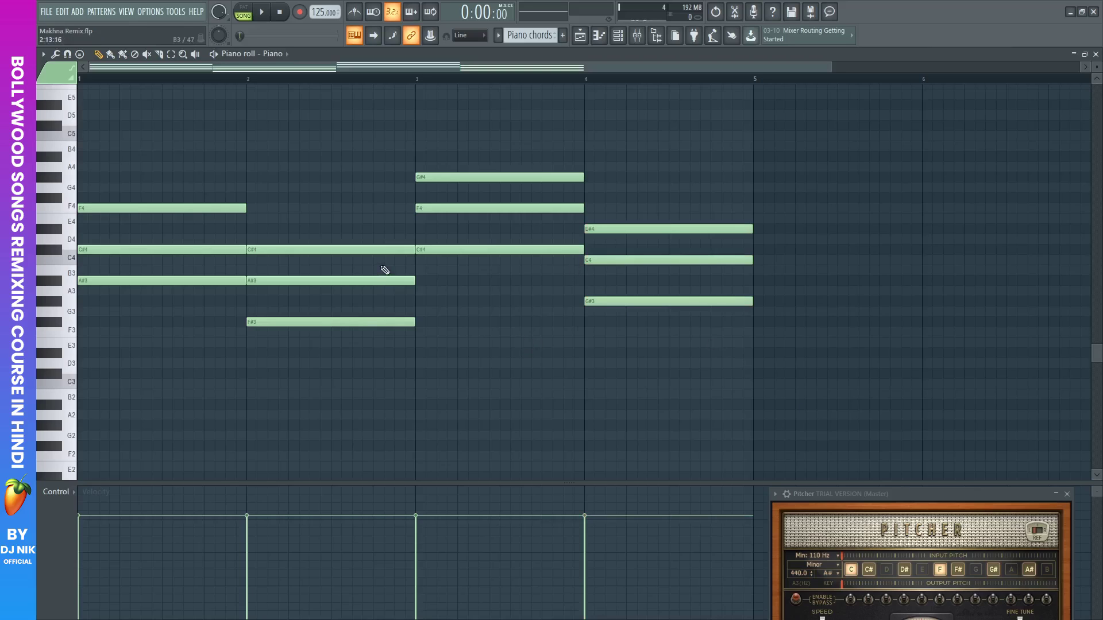
left_click(1095, 54)
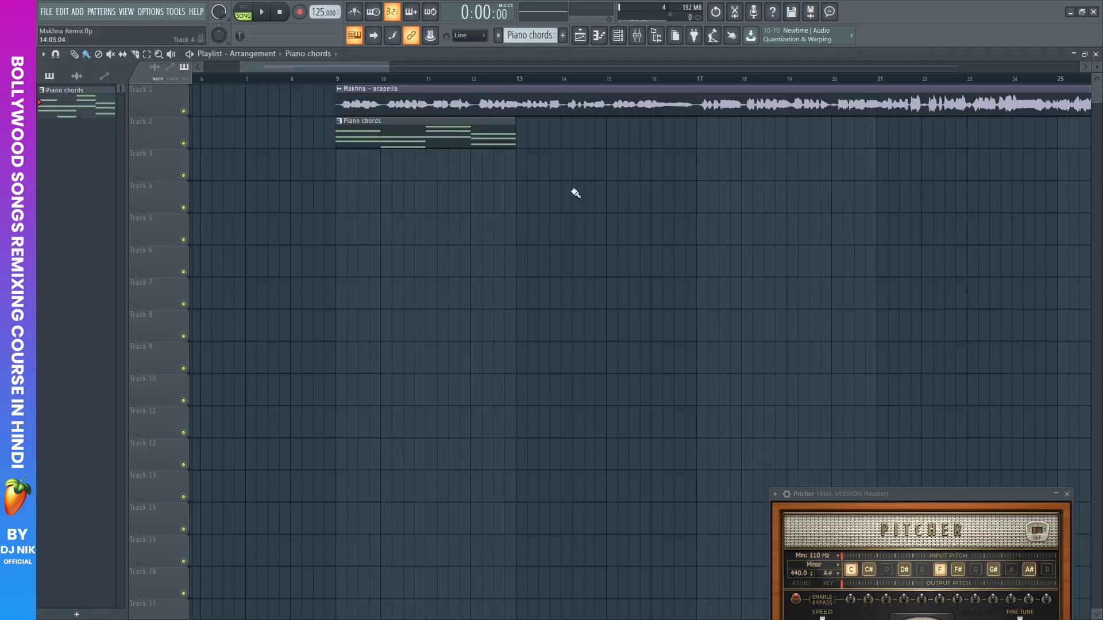
Add two more Piano chords clips on Track 2 at bars 13 and 17, and play the arrangement from bar 9
left_click_drag(522, 130, 737, 239)
left_click(336, 79)
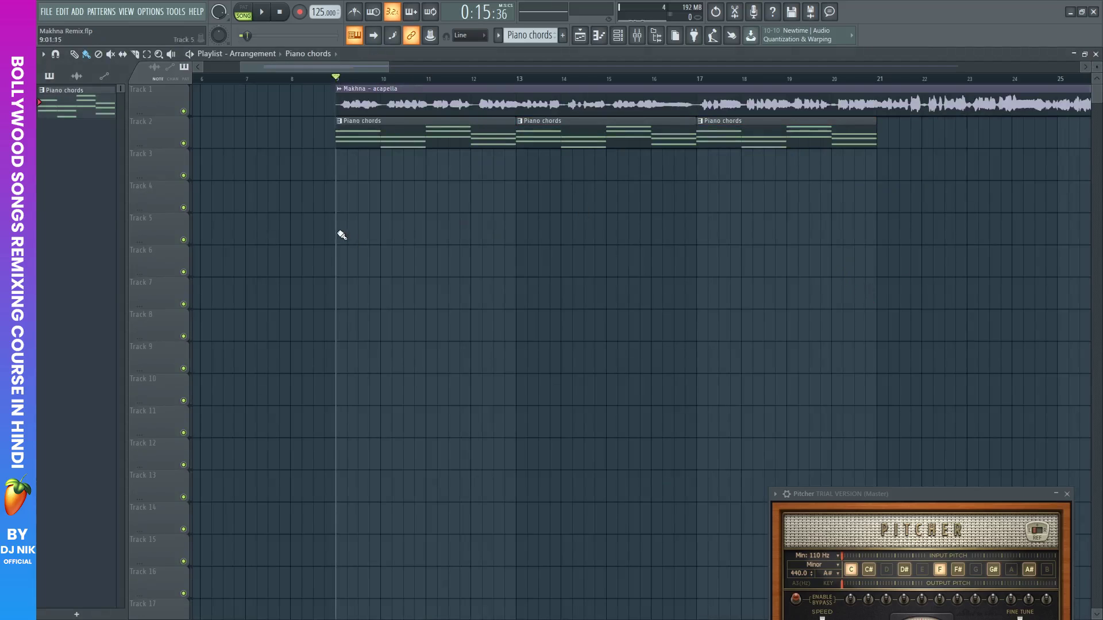
key("space")
scroll(416, 85, "down", 4)
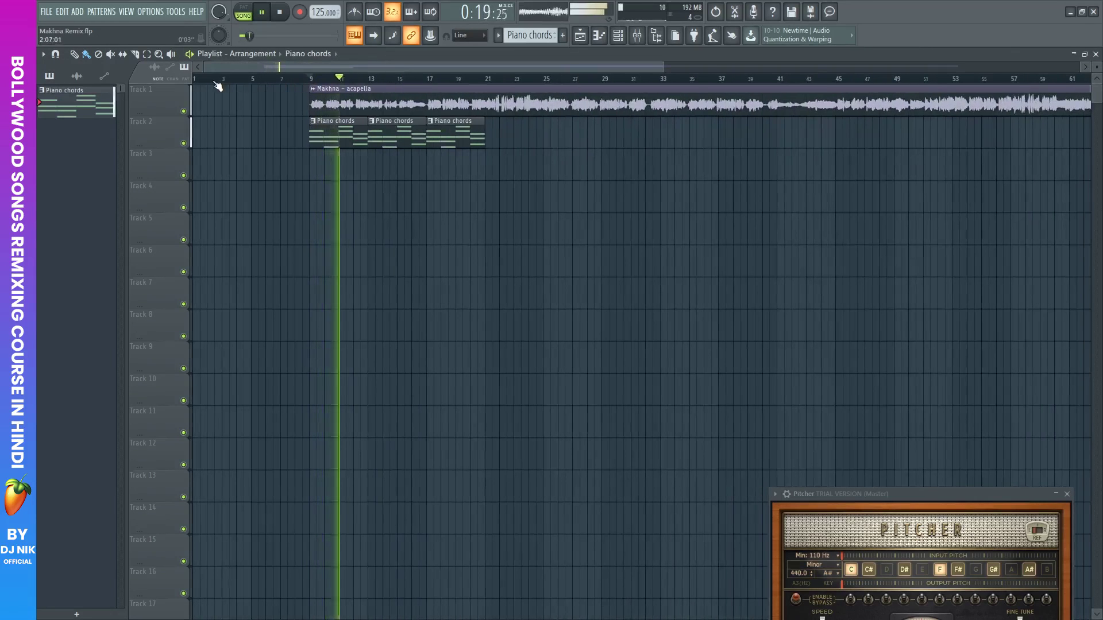
scroll(217, 86, "down", 3)
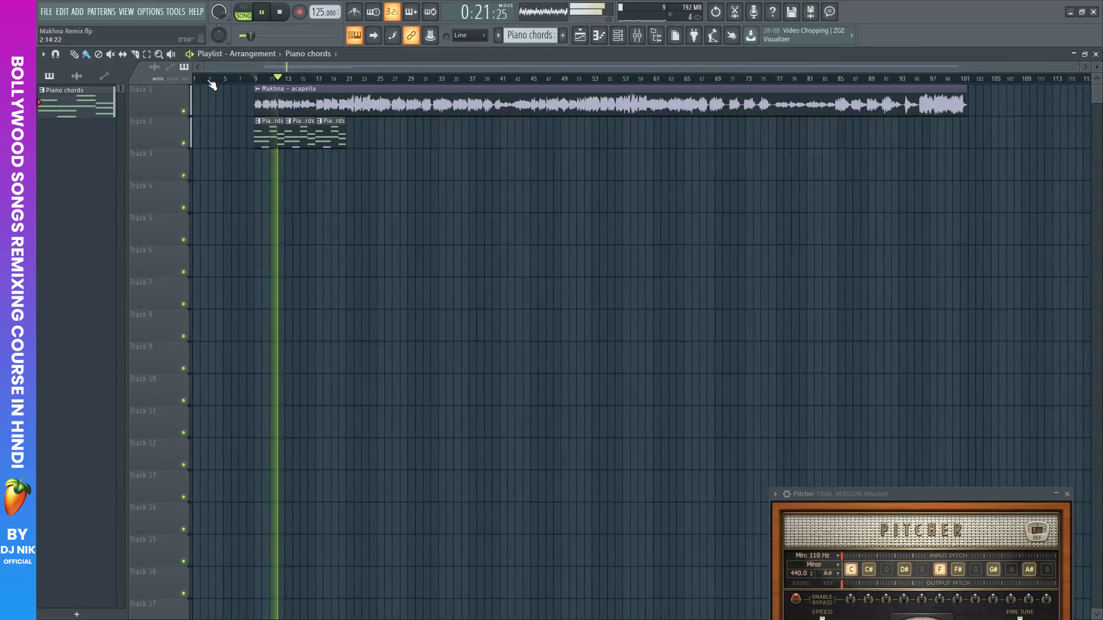
scroll(212, 85, "up", 4)
left_click(277, 12)
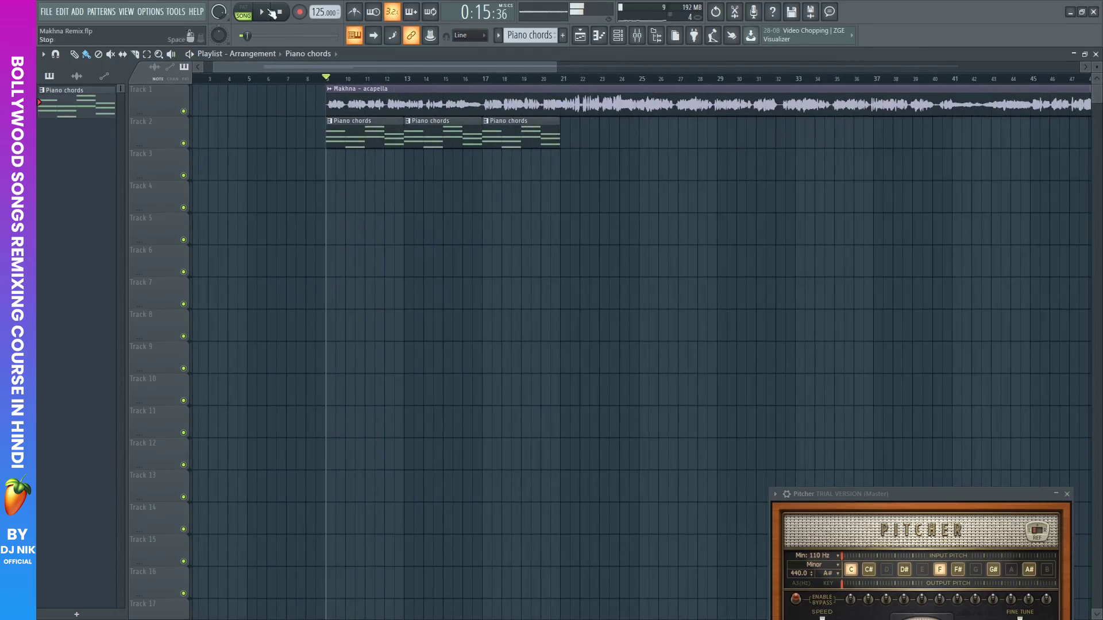
left_click(278, 12)
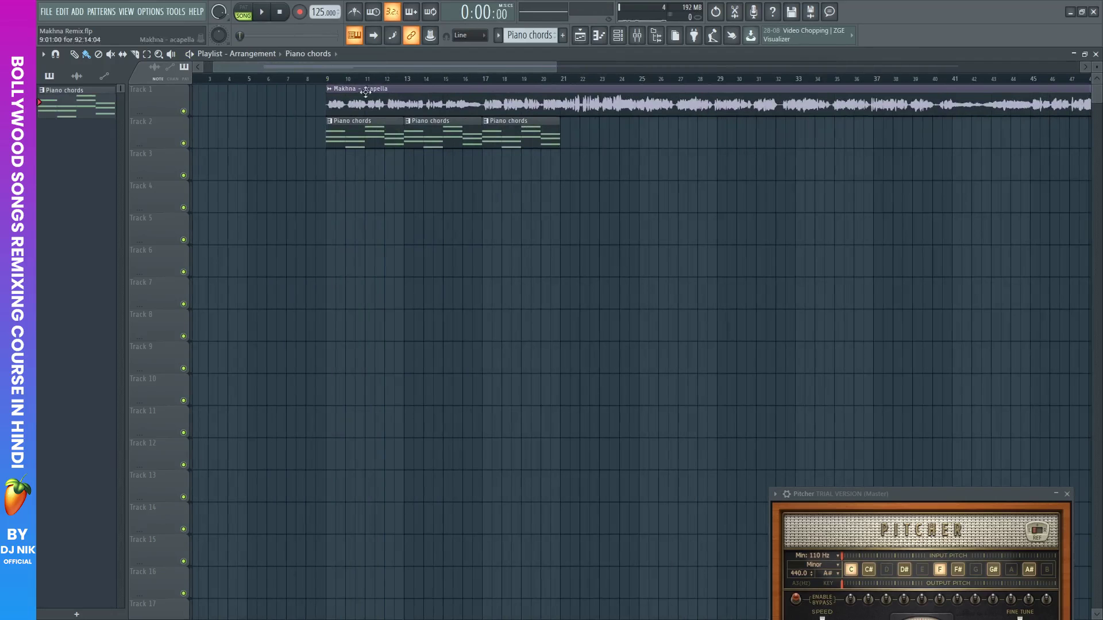
In the Piano chords piano roll, raise the middle note of all four chords by one octave and deselect the notes
double_click(374, 126)
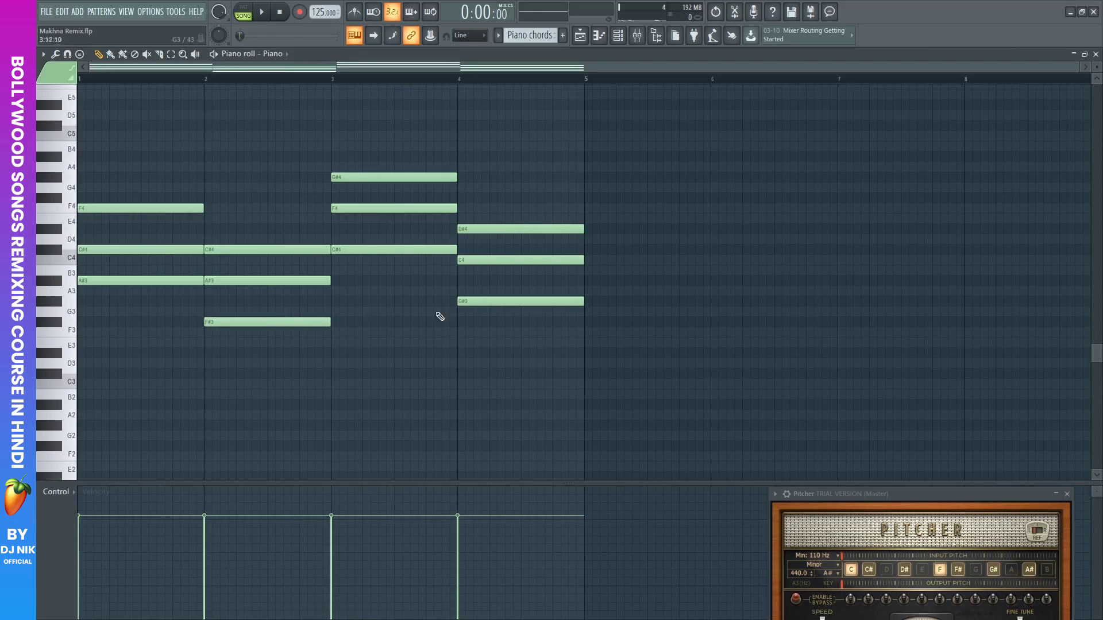
left_click(132, 250, "ctrl")
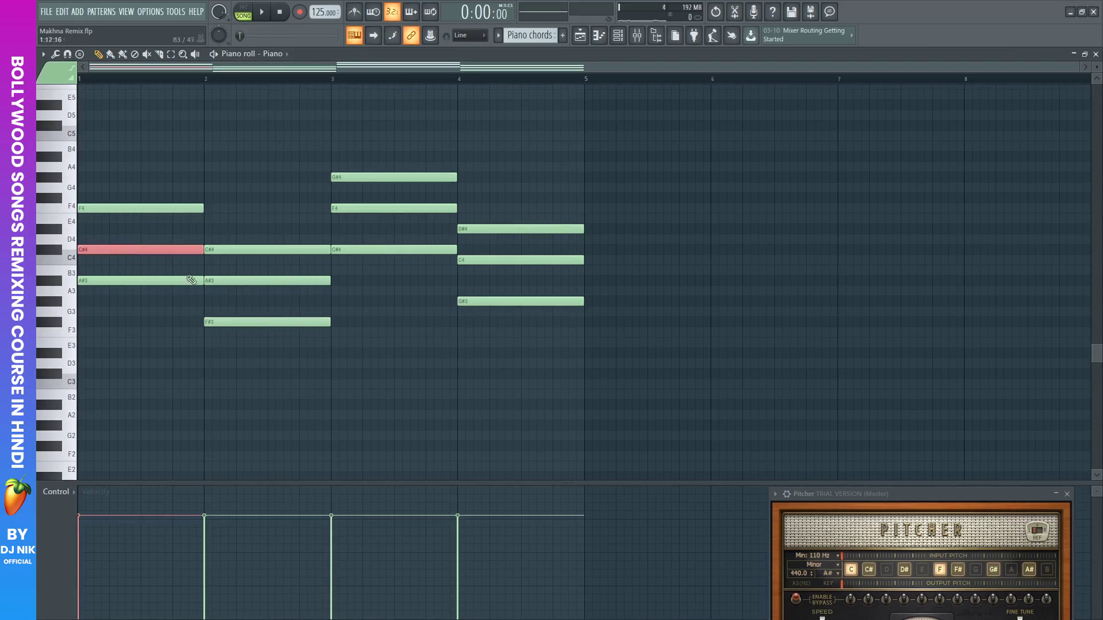
left_click(240, 281, "ctrl")
left_click(360, 209, "ctrl")
left_click(492, 261, "ctrl")
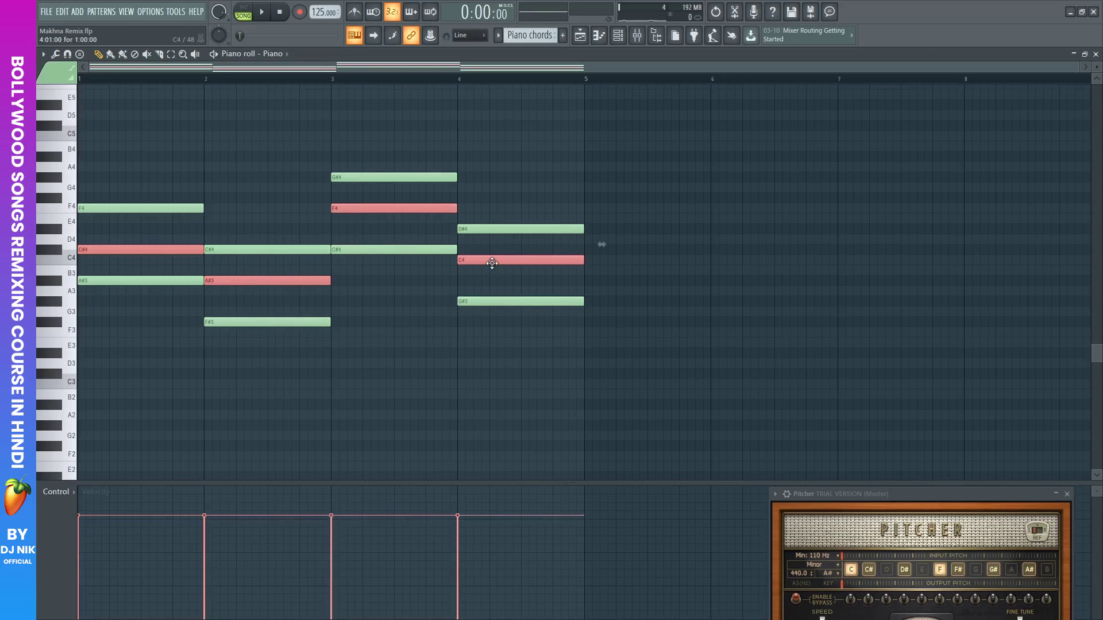
key("ctrl+Up")
scroll(496, 268, "up", 3)
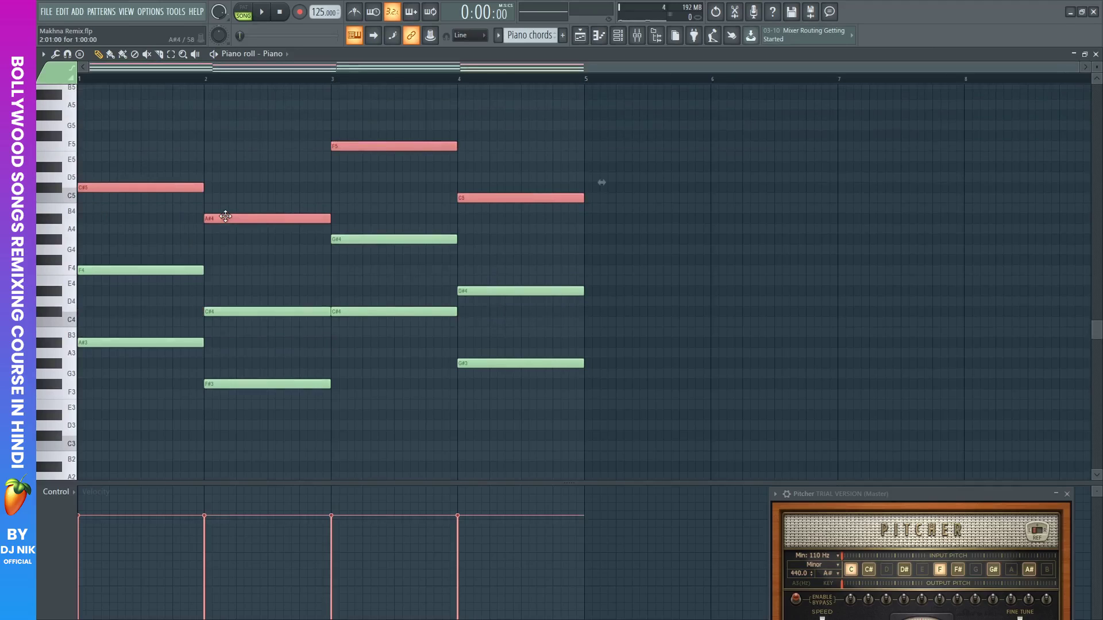
key("ctrl+d")
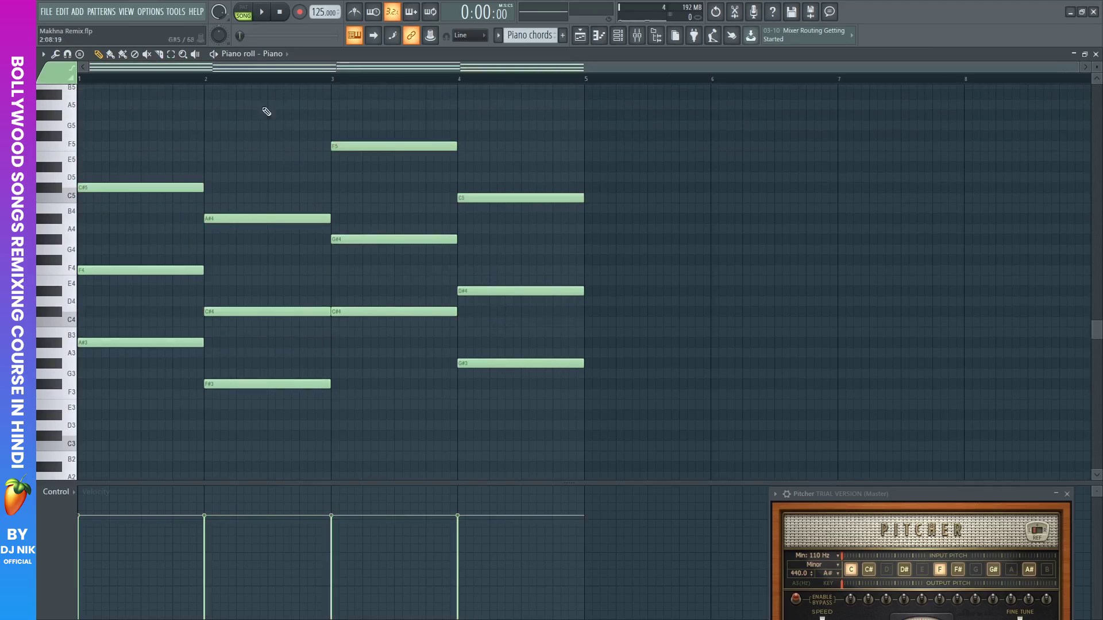
Play the revised Piano chords pattern in the piano roll, stop it and return to the playlist
left_click(214, 54)
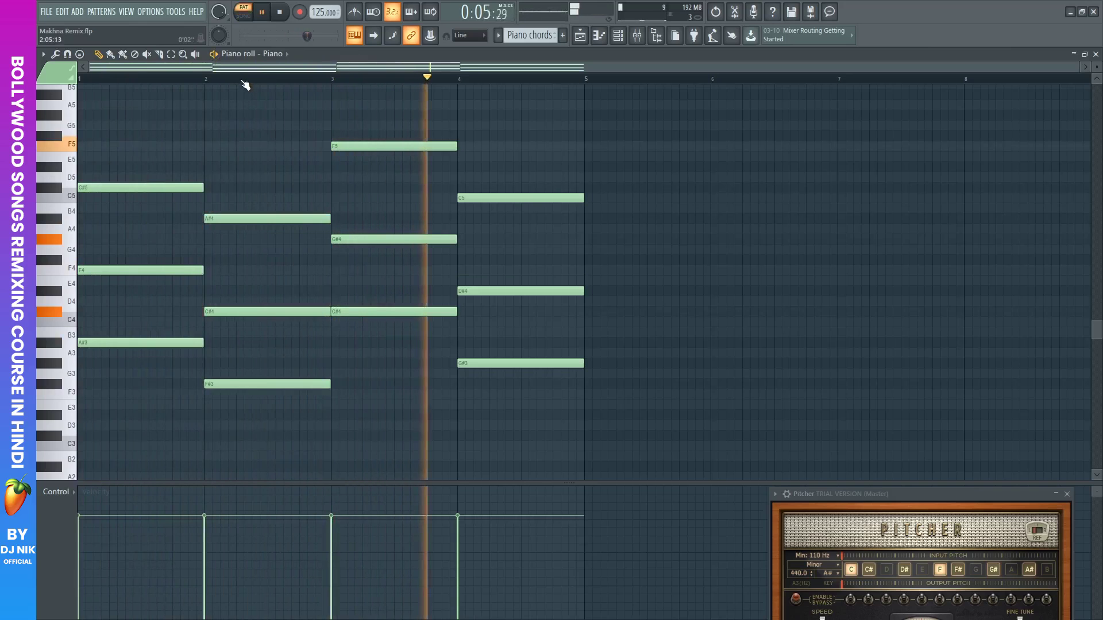
key("space")
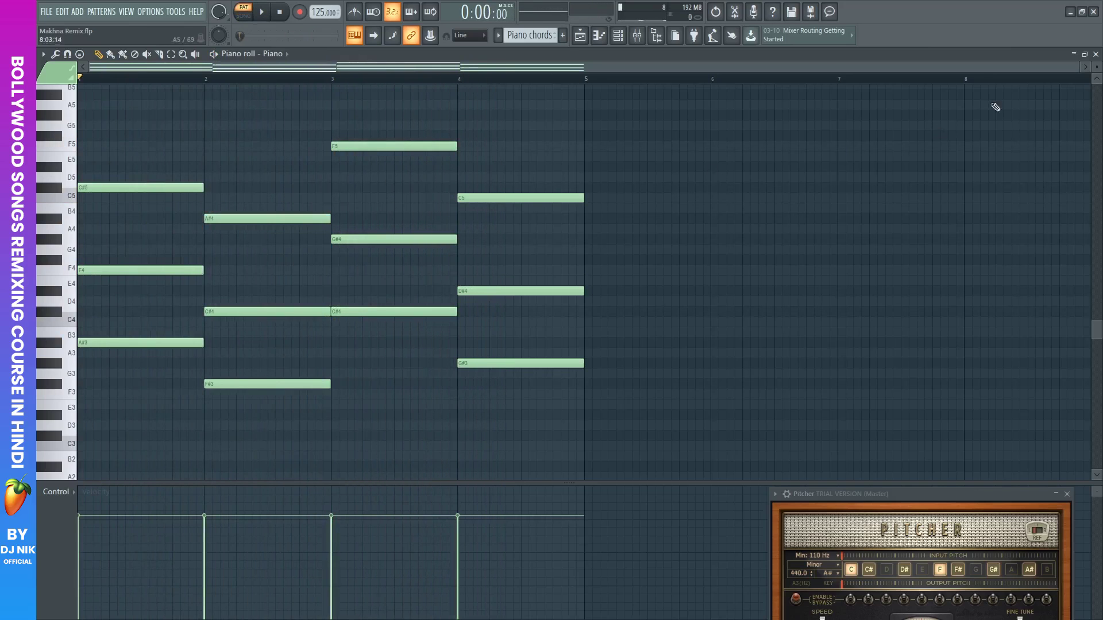
left_click(1095, 54)
Listen to the playlist arrangement from bar 9 to check the piano chords against the acapella, and stop playback
key("space")
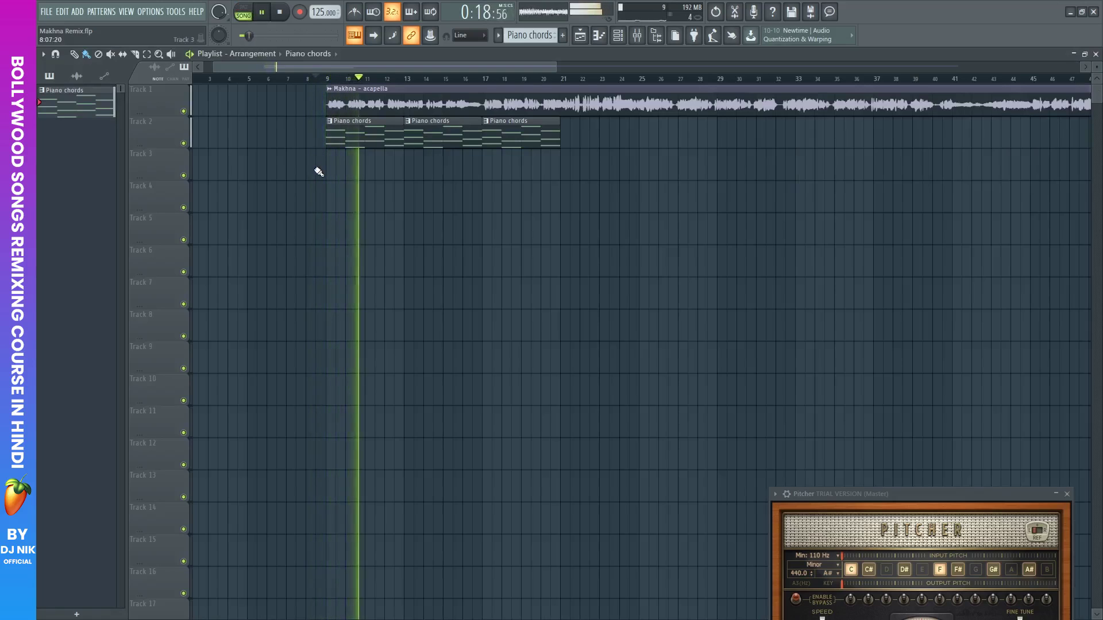
scroll(288, 84, "down", 4)
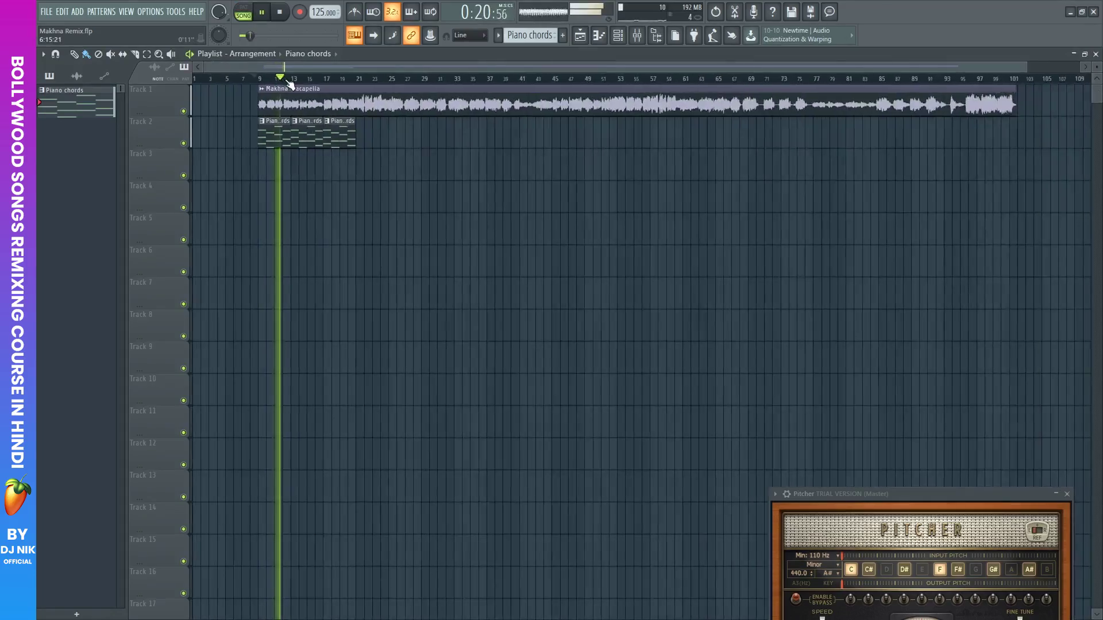
scroll(288, 84, "up", 6)
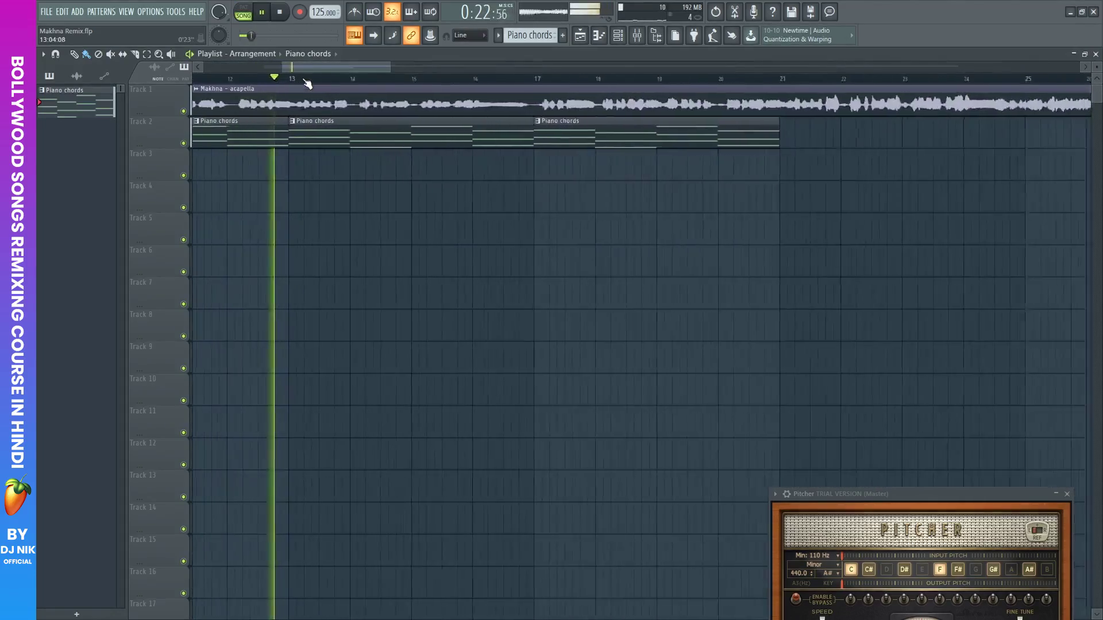
scroll(308, 83, "down", 3)
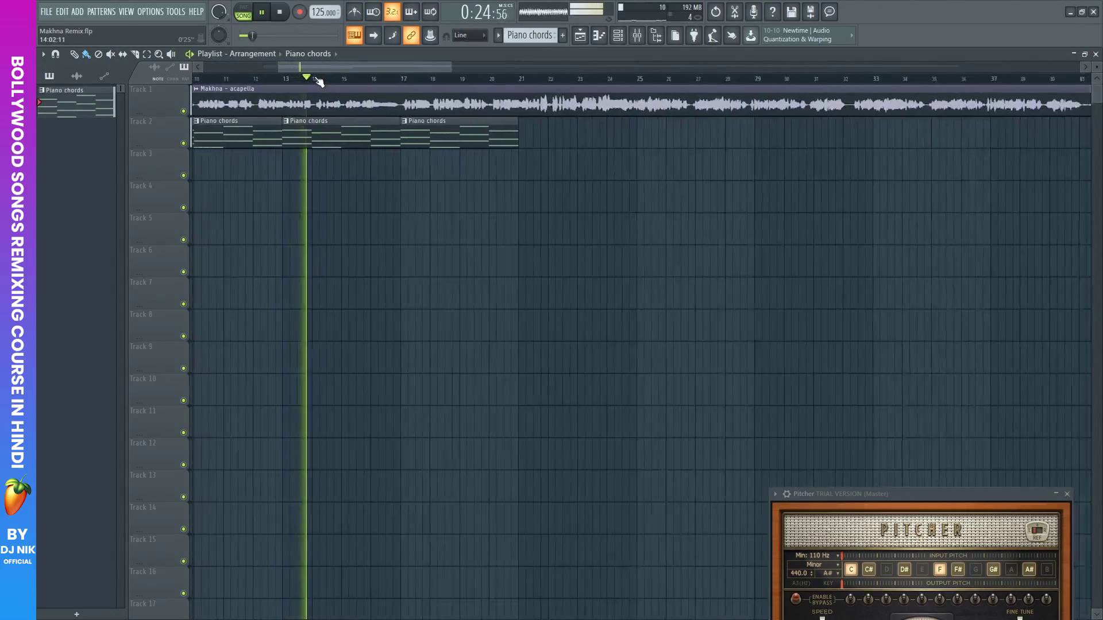
scroll(318, 82, "up", 2)
scroll(320, 81, "down", 4)
scroll(325, 82, "up", 3)
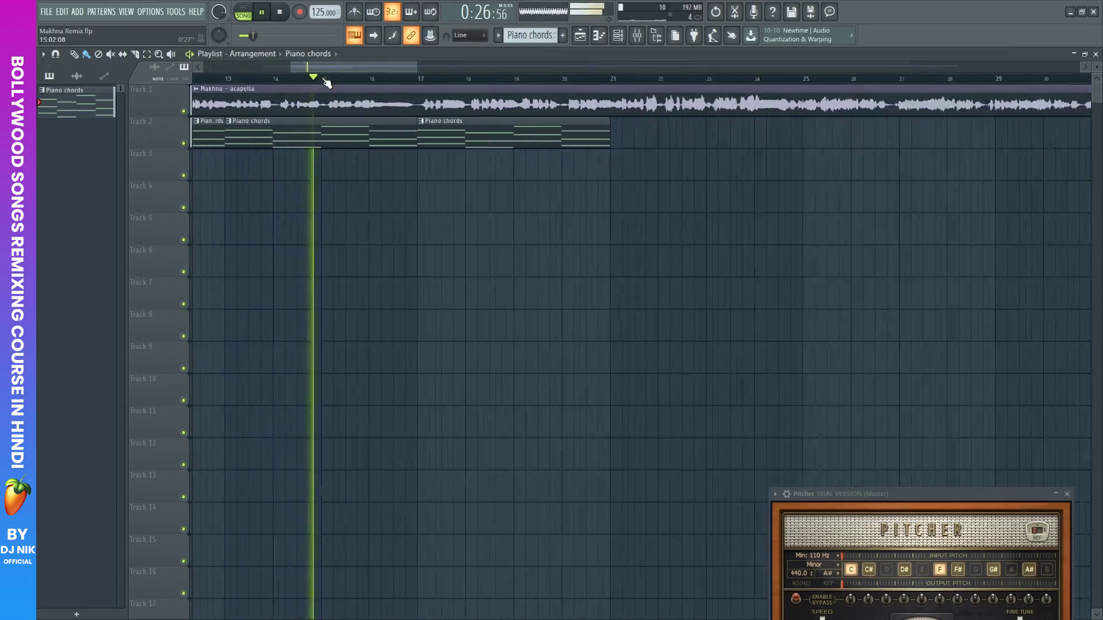
scroll(307, 82, "down", 3)
scroll(305, 84, "up", 3)
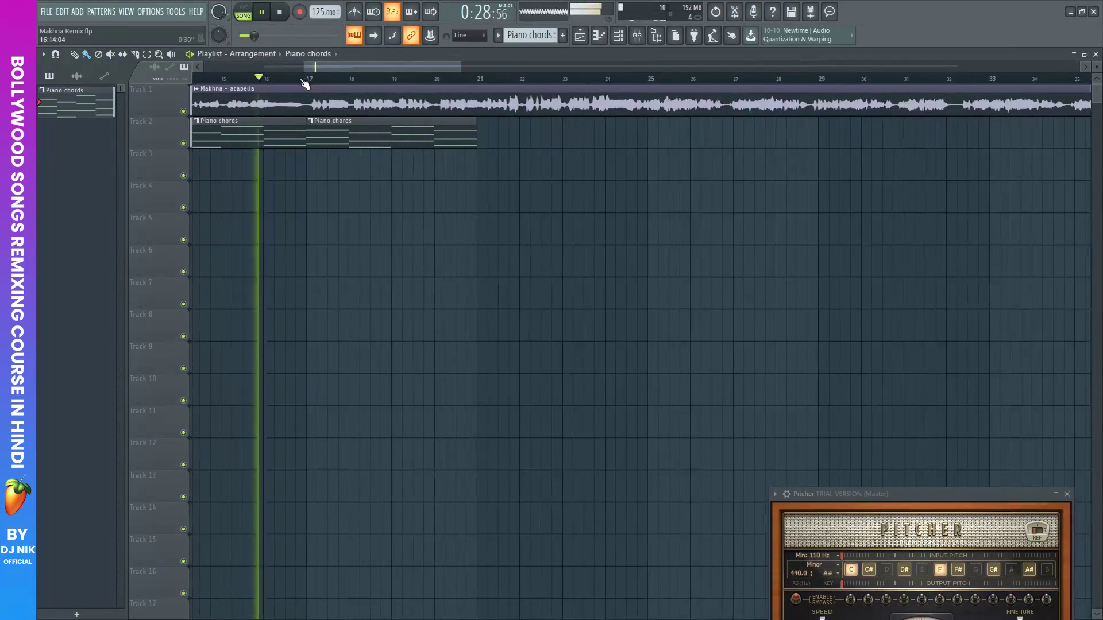
key("space")
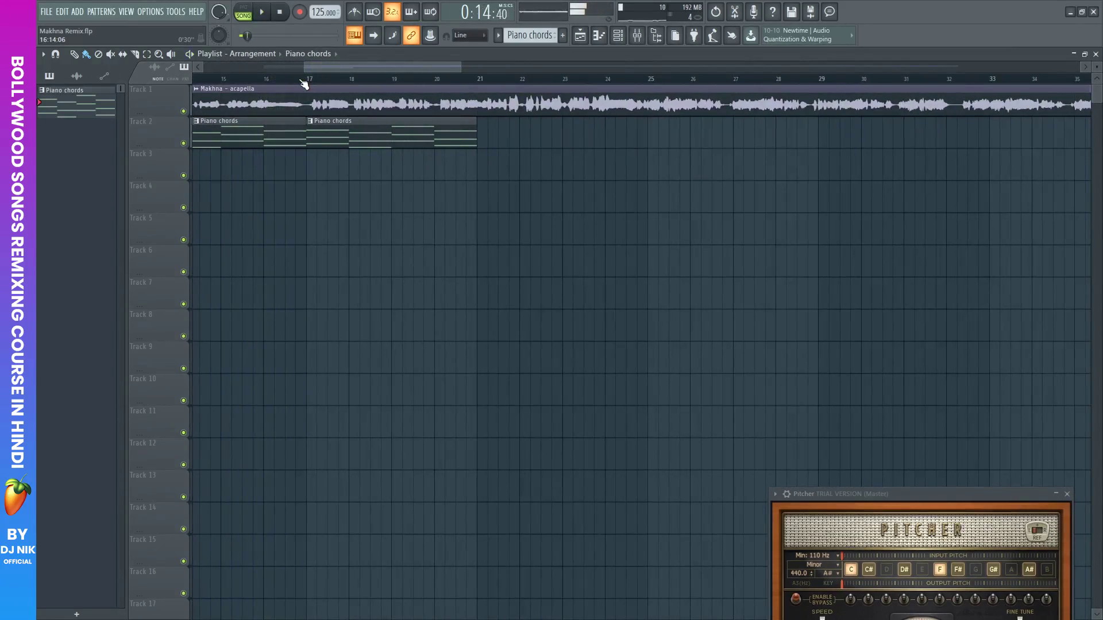
scroll(336, 80, "down", 3)
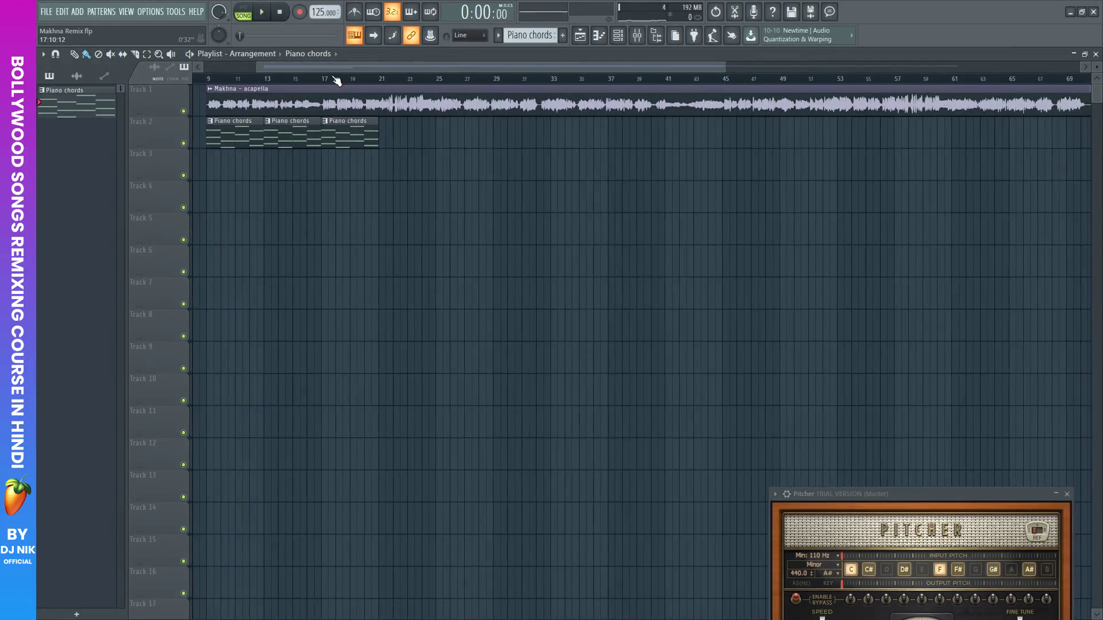
Show the Channel rack and place it just below the Piano chords clips on the playlist
left_click(619, 38)
left_click_drag(950, 130, 388, 162)
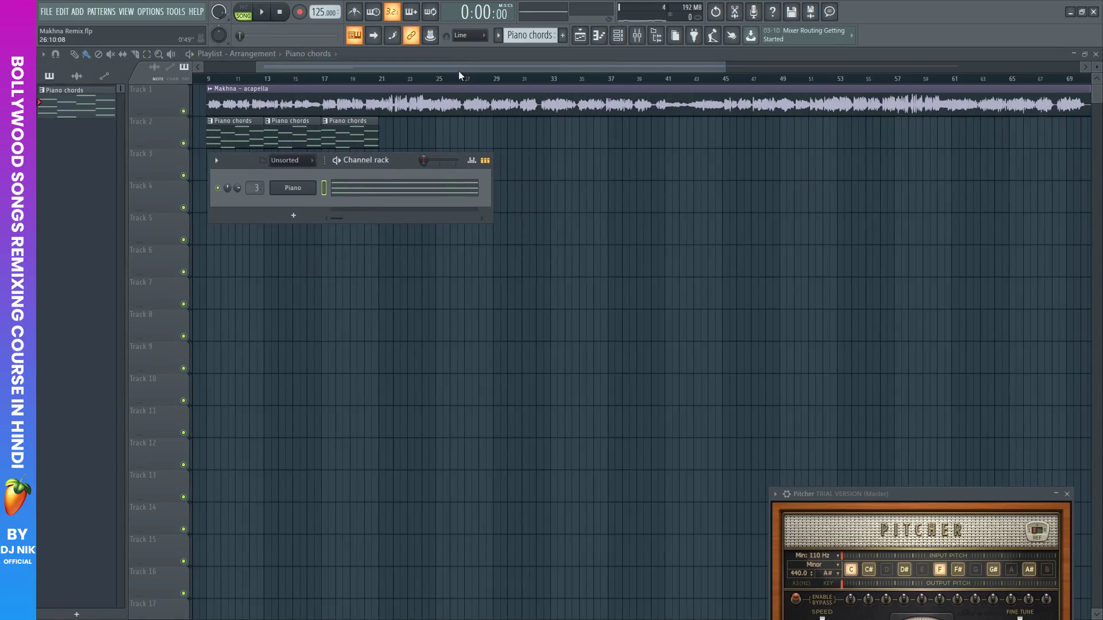
left_click_drag(459, 69, 397, 69)
scroll(309, 79, "up", 3)
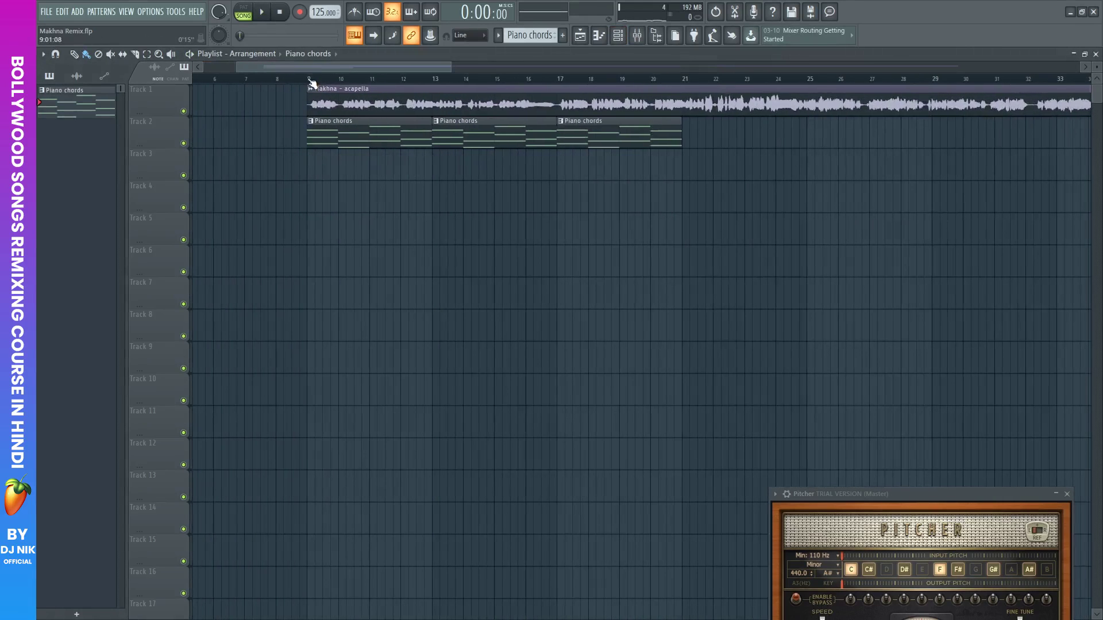
scroll(311, 83, "down", 2)
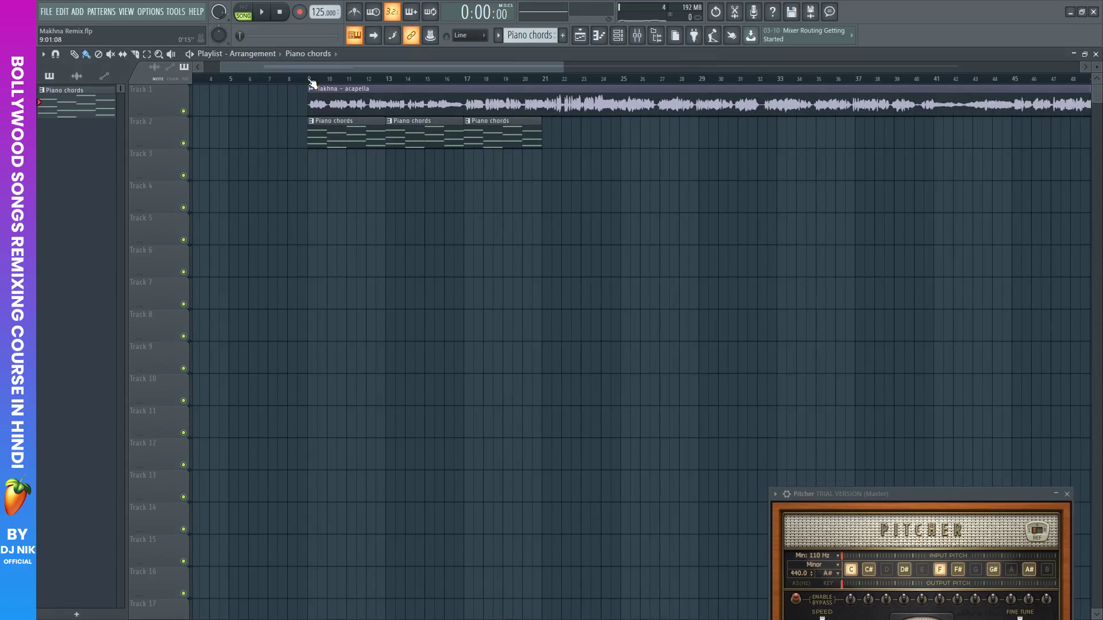
Open the mixer, view the Piano channel's Nexus instrument and close it, and raise the Piano mixer track's level slightly
left_click(646, 42)
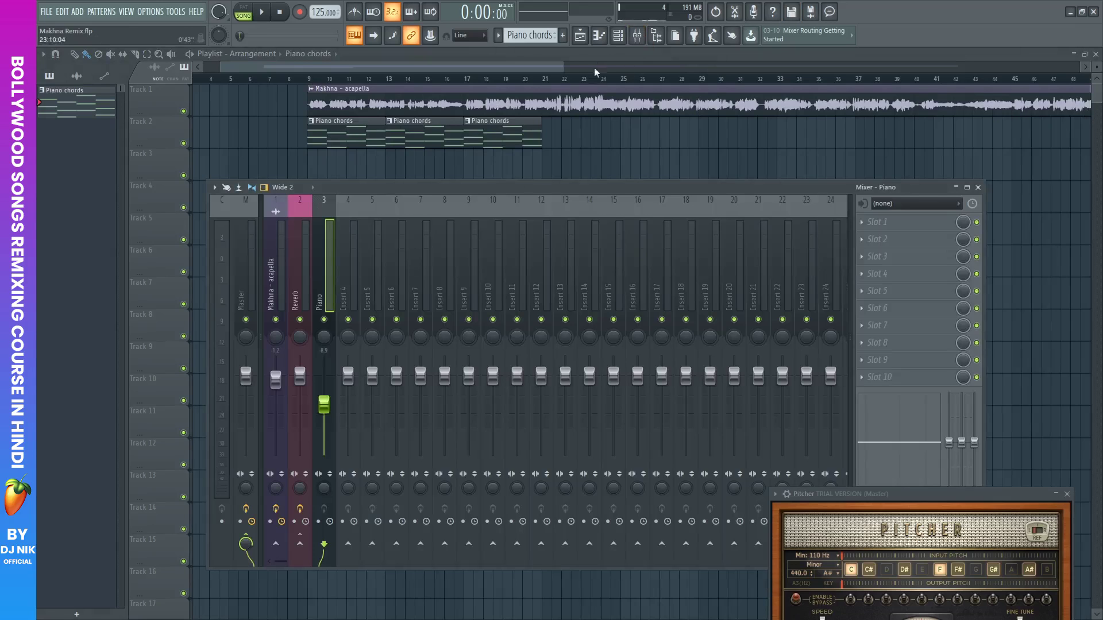
left_click(618, 36)
left_click(292, 188)
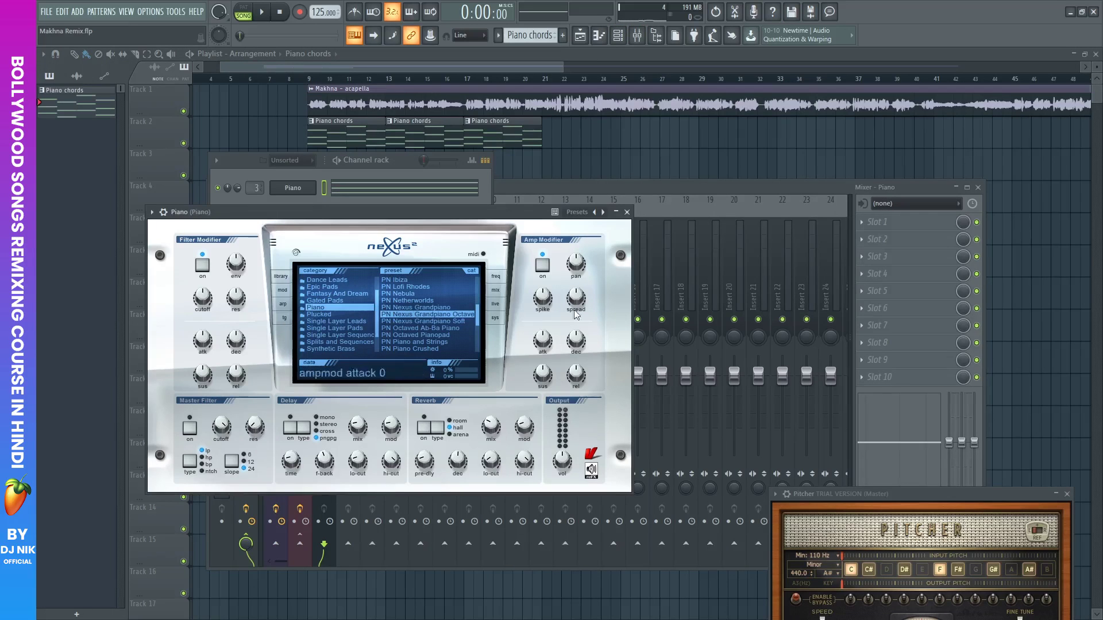
left_click(626, 212)
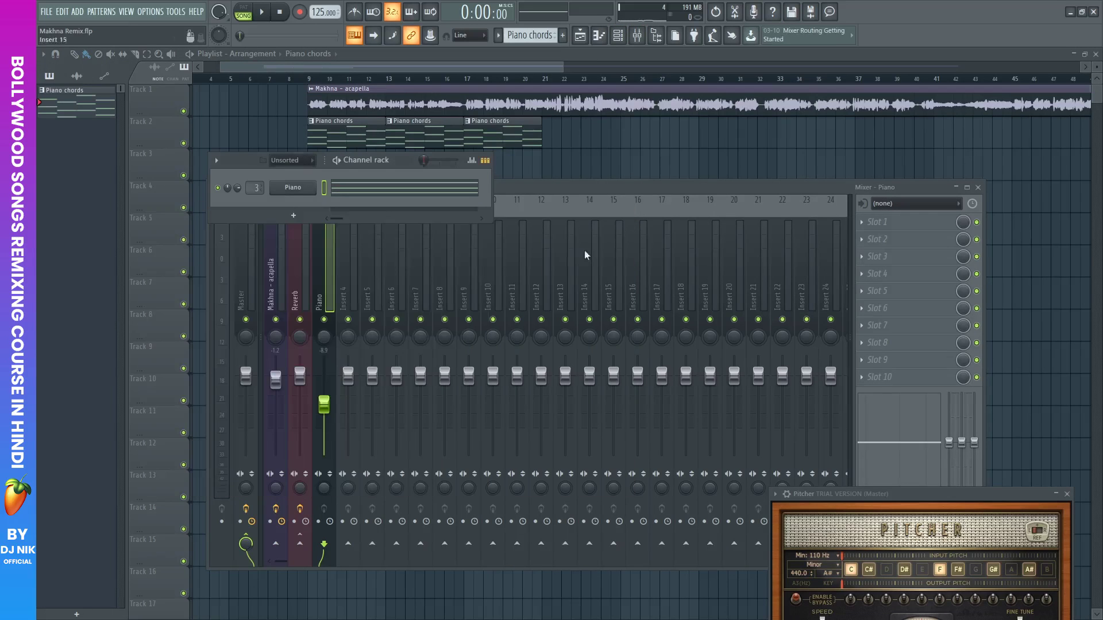
left_click(566, 189)
left_click_drag(327, 409, 326, 405)
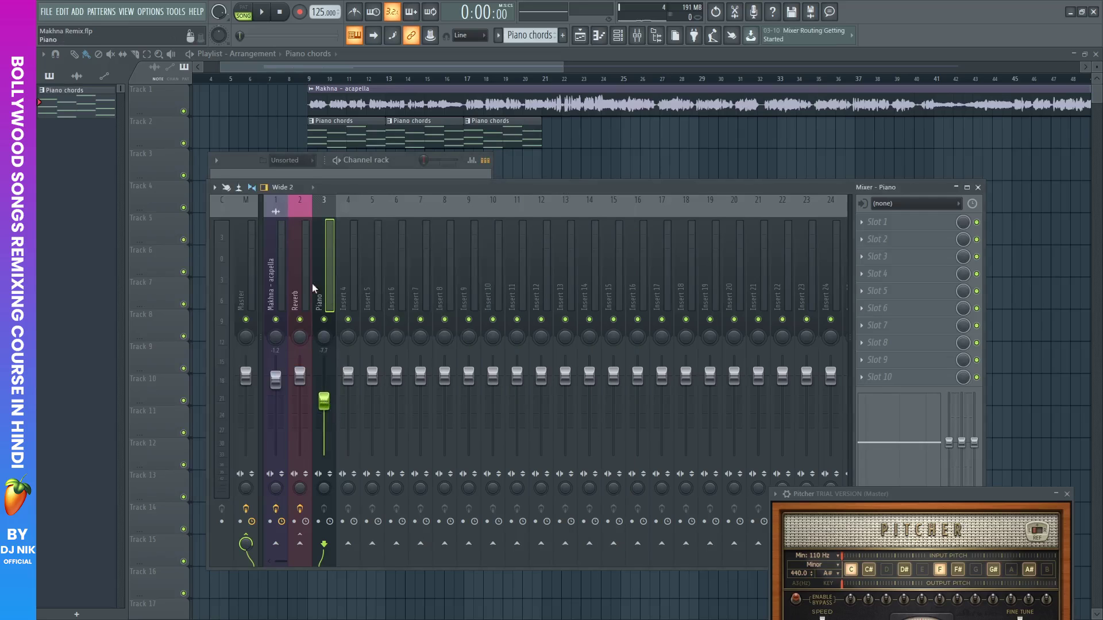
Load Fruity parametric EQ 2 in slot 1 of the Piano mixer track and lower band 1 to about -14 dB at 102 Hz
left_click(870, 223)
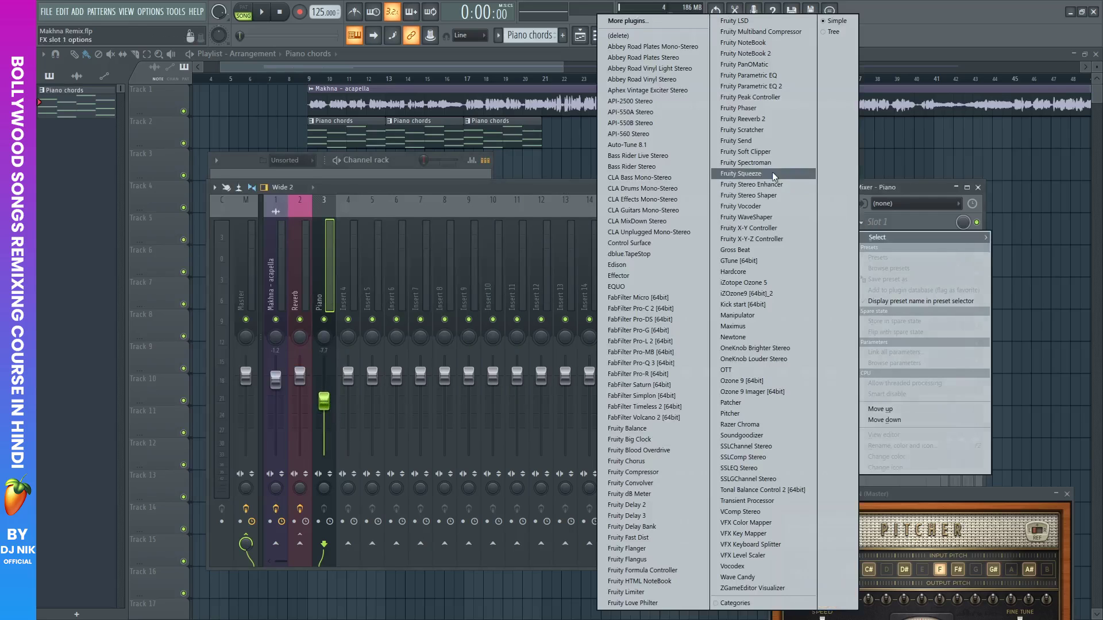
left_click(747, 86)
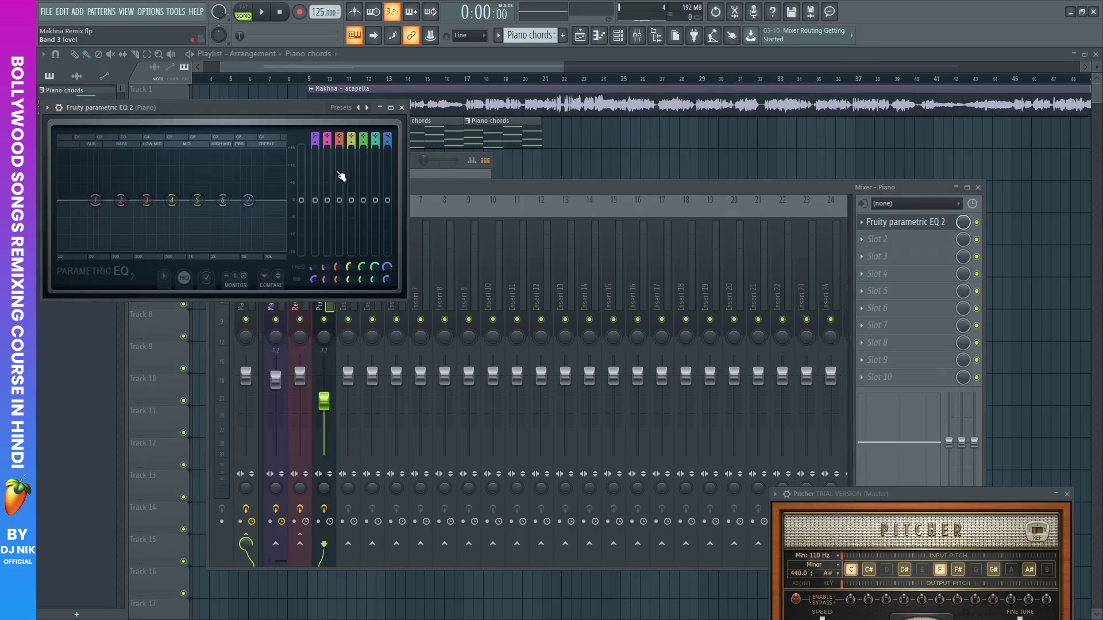
left_click_drag(96, 200, 103, 226)
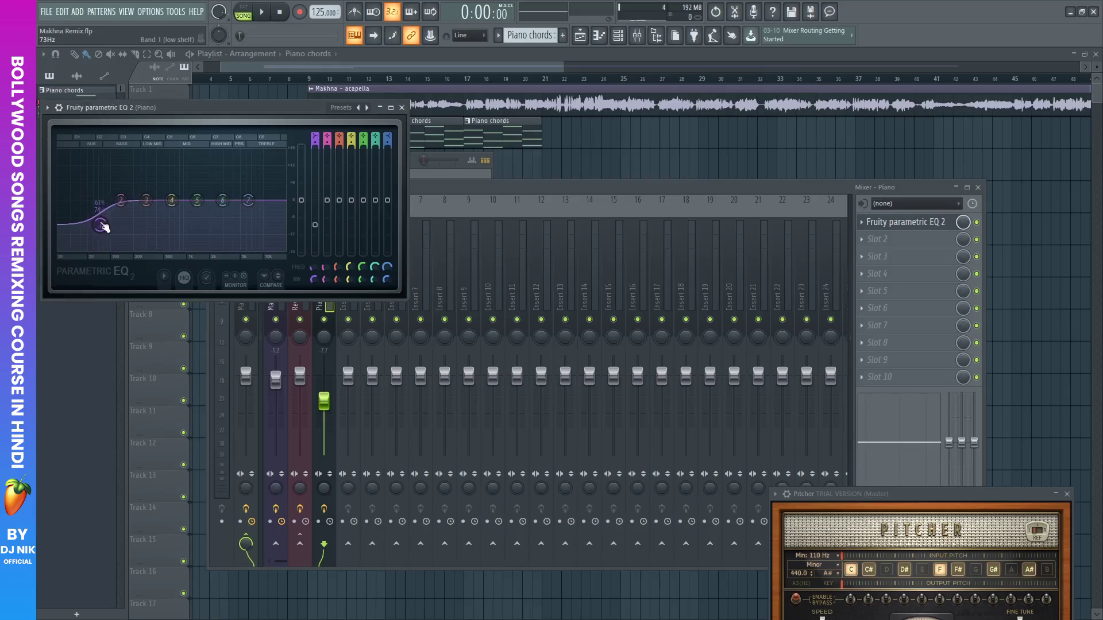
left_click_drag(102, 226, 104, 239)
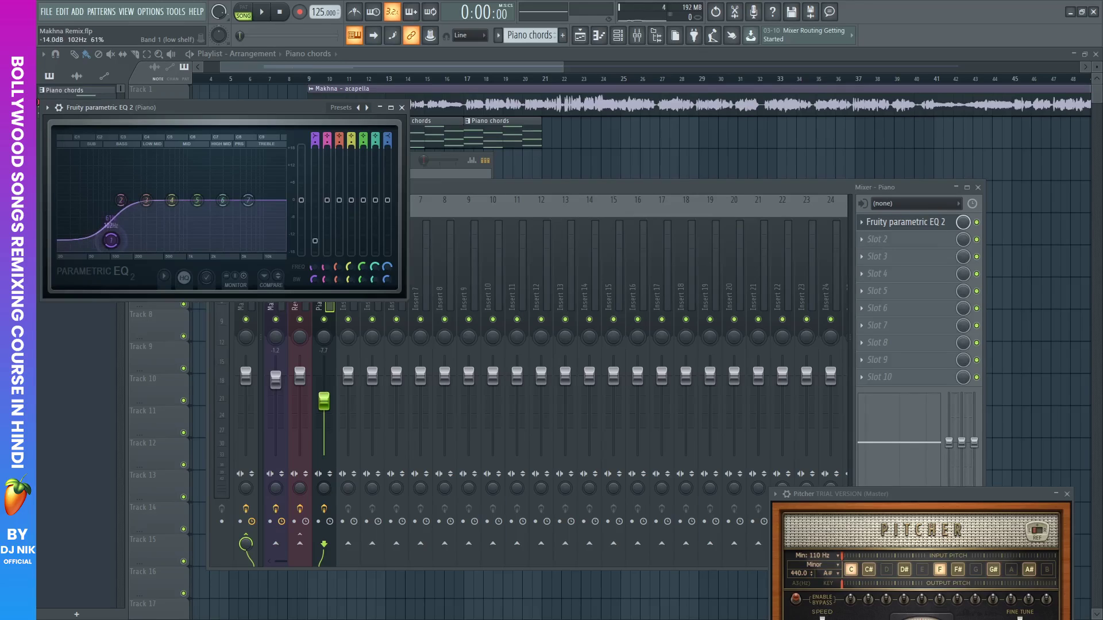
With the pattern playing, lower EQ bands 1, 2 and 7, raise band 6 slightly, and set band 4 to about 1.3 dB at 657 Hz
left_click(243, 8)
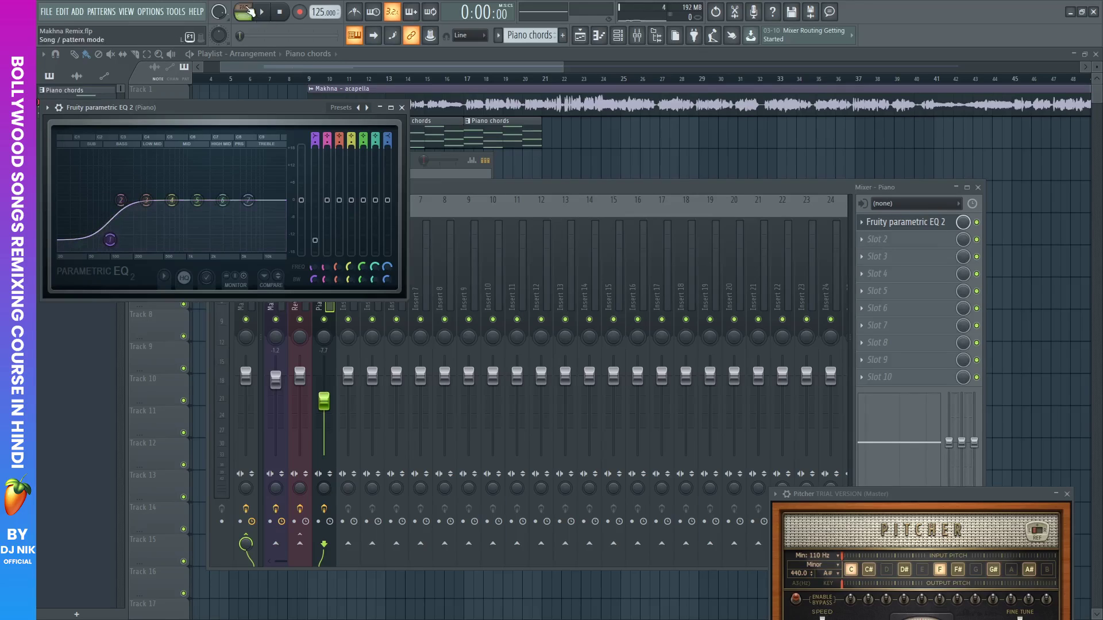
left_click(265, 13)
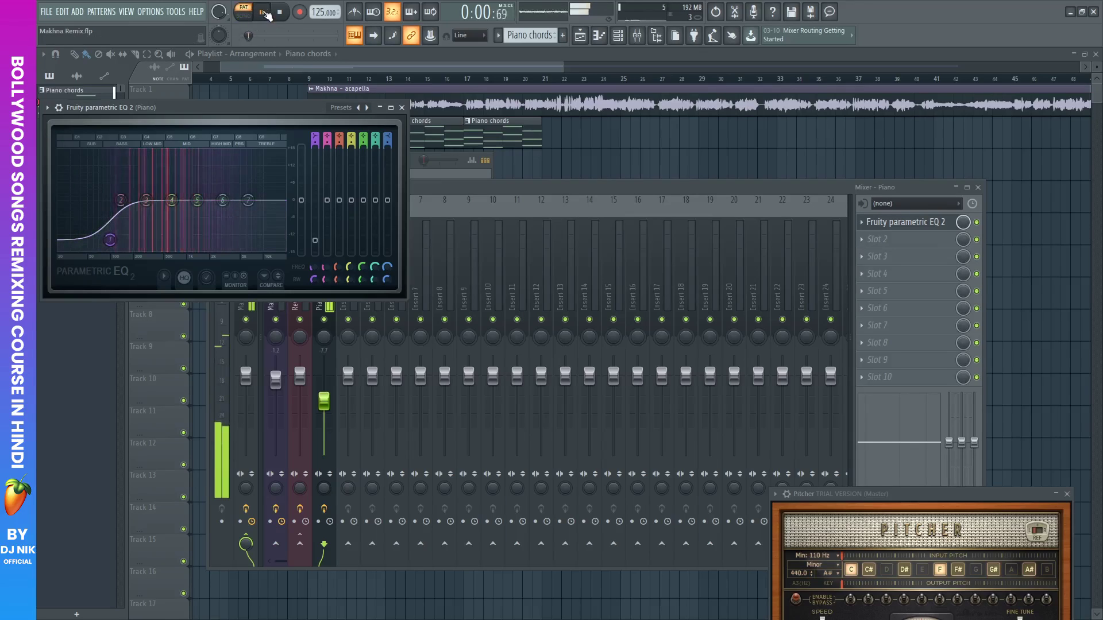
left_click_drag(110, 239, 99, 245)
left_click_drag(120, 201, 173, 193)
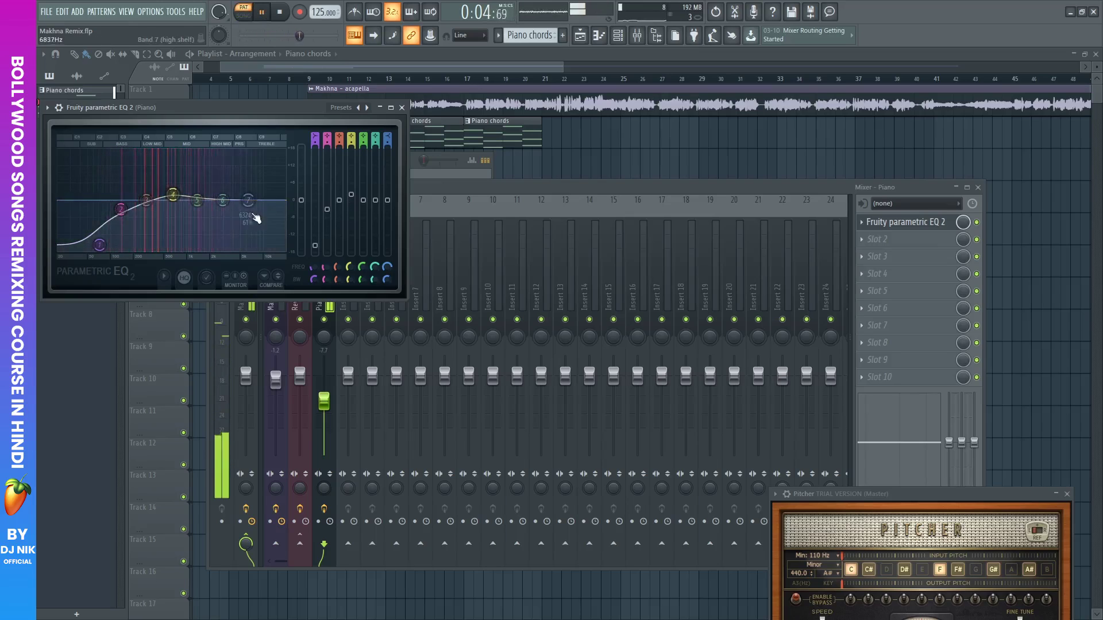
left_click_drag(248, 200, 173, 197)
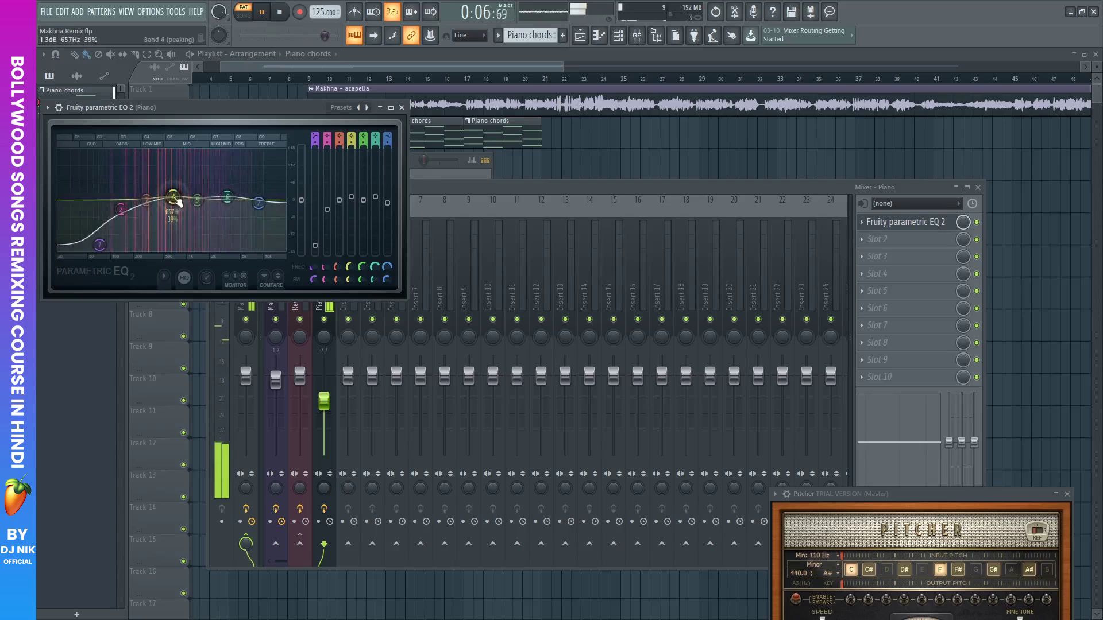
left_click_drag(100, 245, 103, 251)
left_click_drag(121, 209, 119, 212)
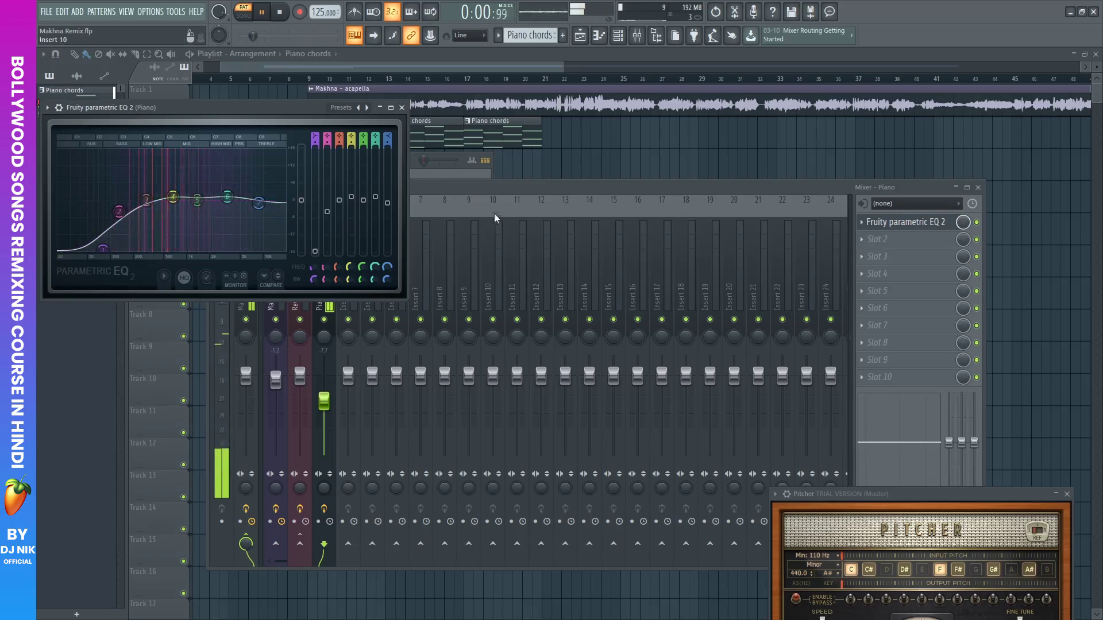
Stop playback and lower the Piano mixer track's level to about -8.5 dB
left_click(482, 188)
key("space")
left_click_drag(320, 407, 320, 409)
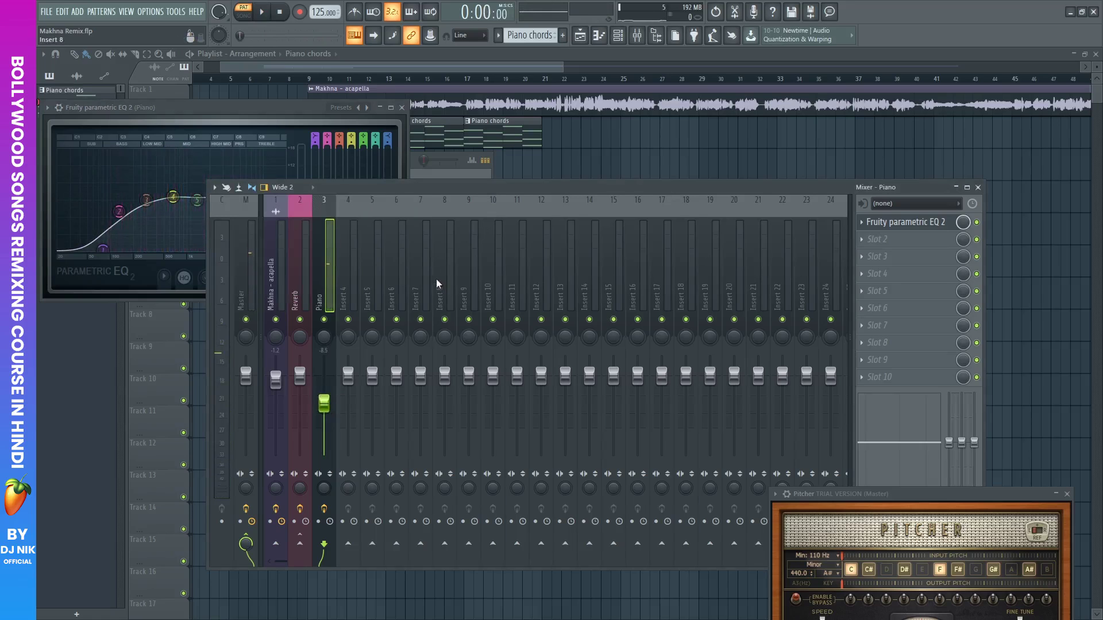
Load FabFilter Pro-R in slot 2 of the Piano mixer track and set its Mix to about 29%
left_click(876, 239)
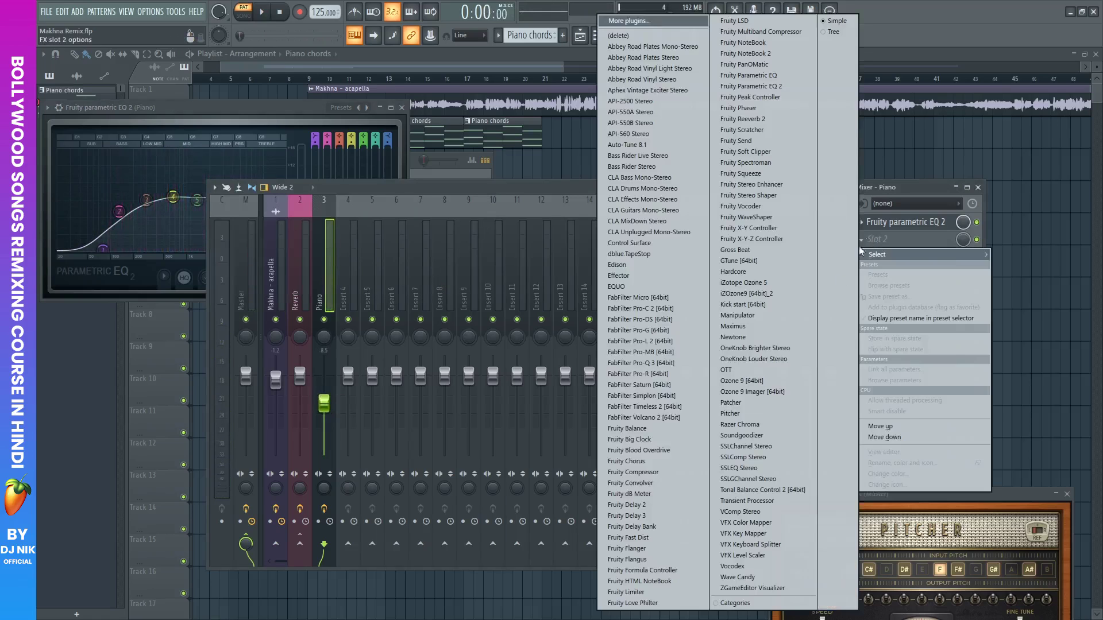
left_click(656, 375)
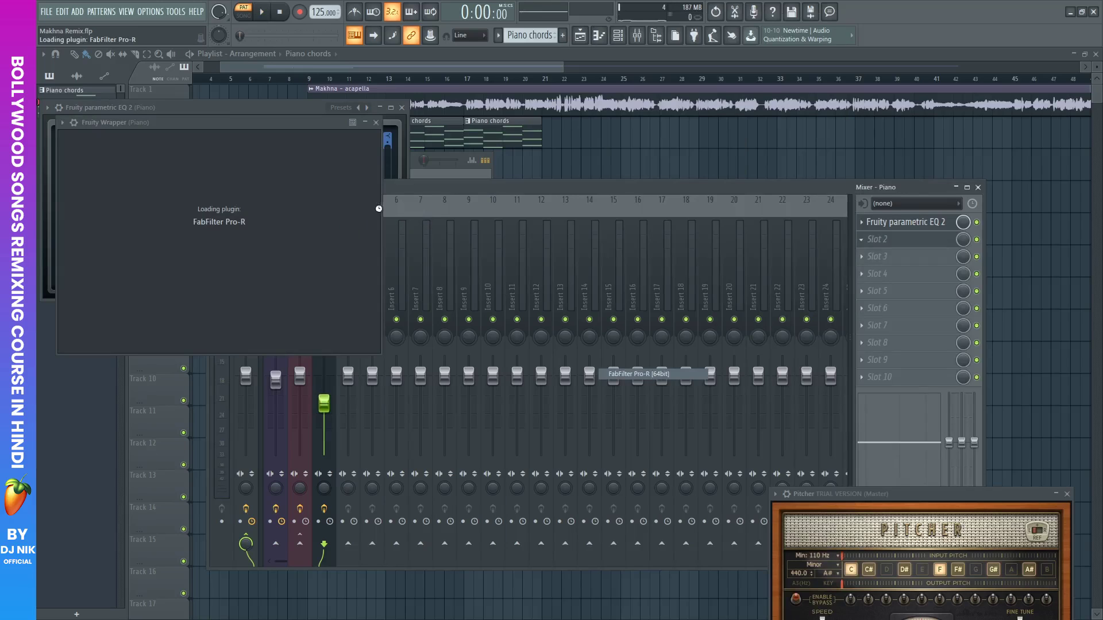
left_click_drag(511, 180, 527, 258)
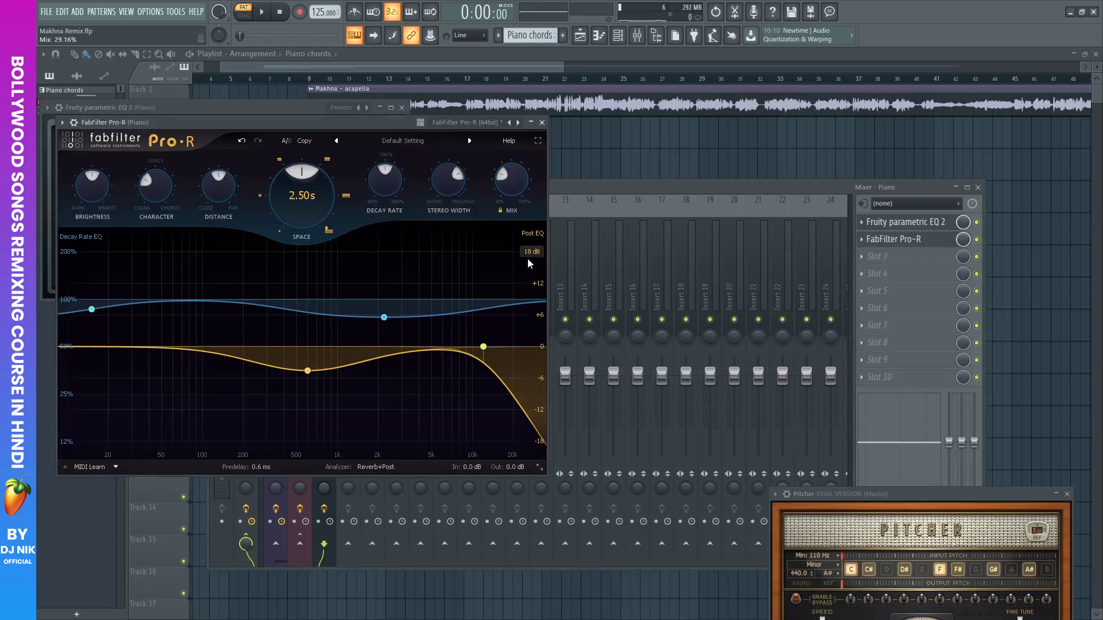
mouse_move(513, 180)
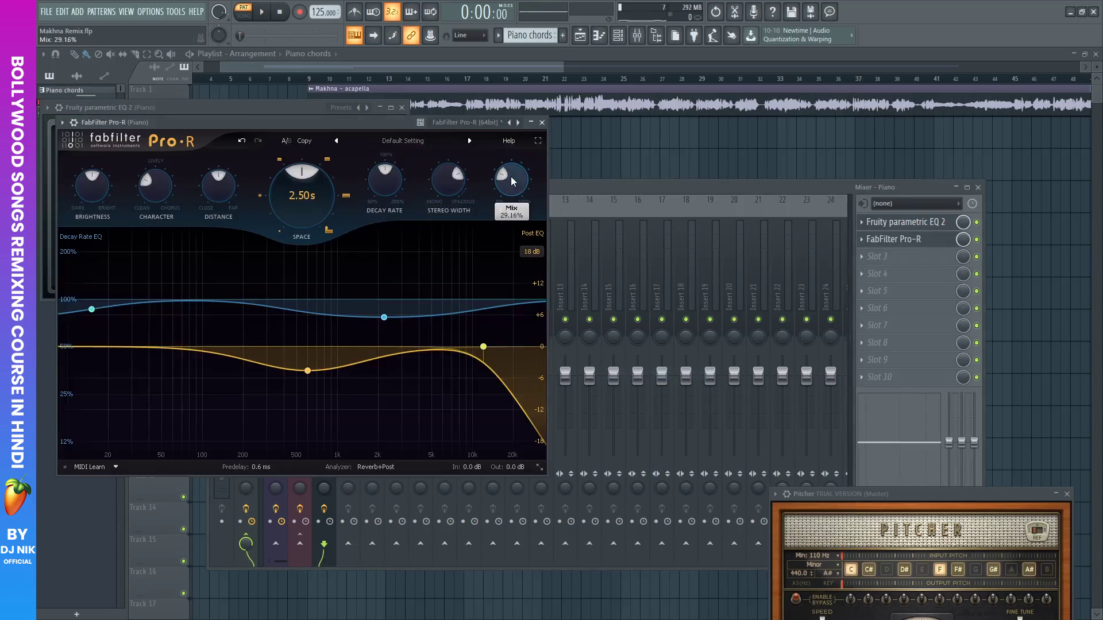
Bring the mixer forward, play the Piano chords pattern to hear the added reverb, and stop playback
key("F9")
left_click(263, 13)
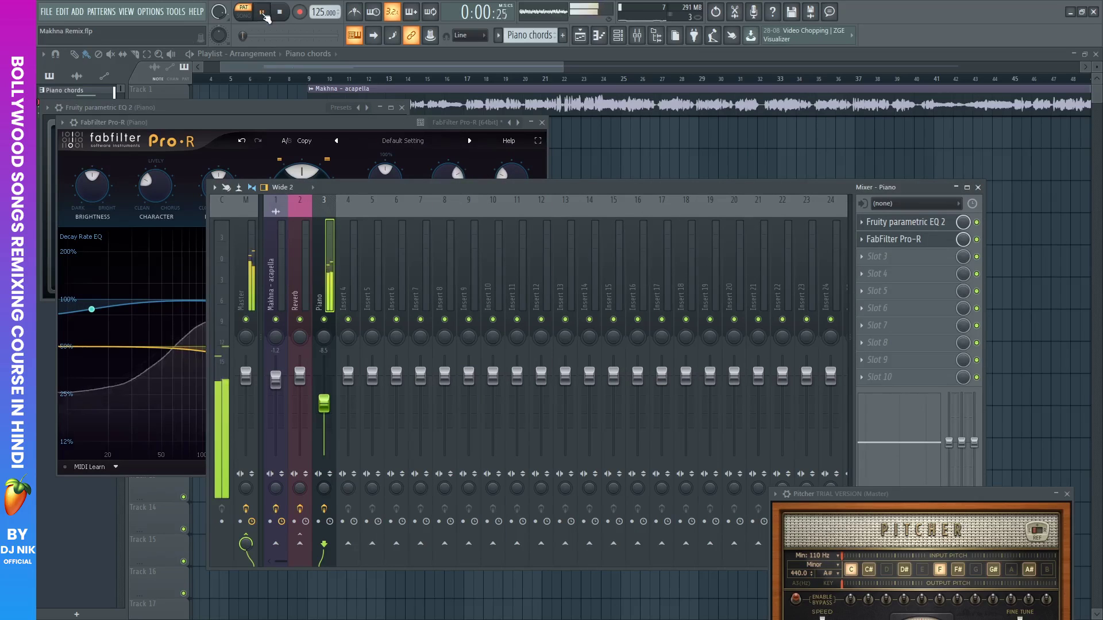
key("space")
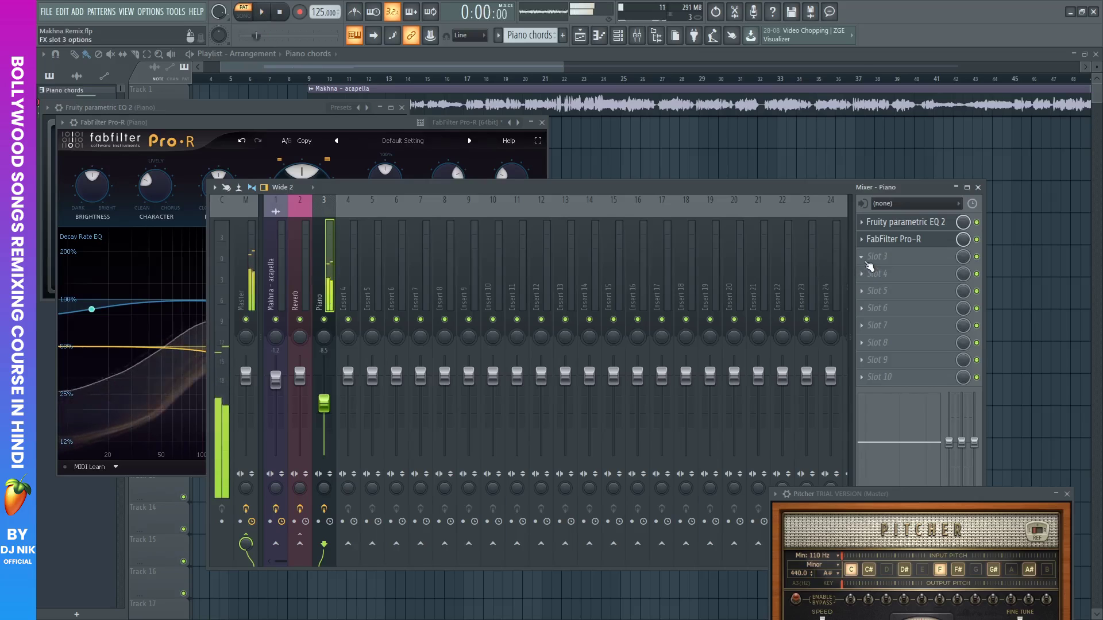
Load Fruity delay 2 in slot 3 of the Piano mixer track
left_click(865, 264)
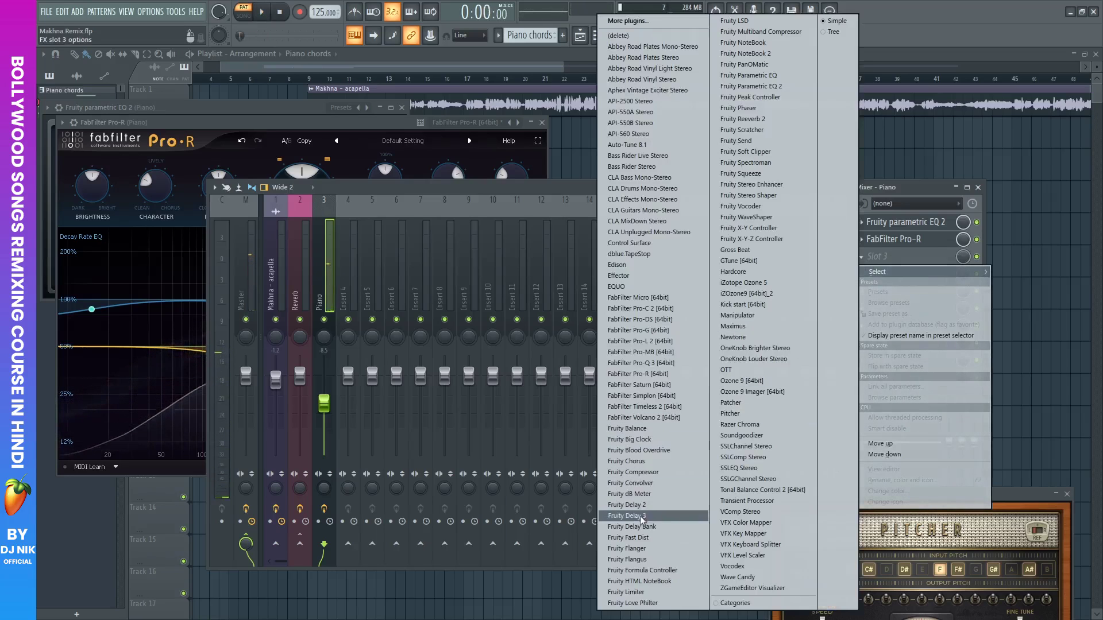
left_click(626, 505)
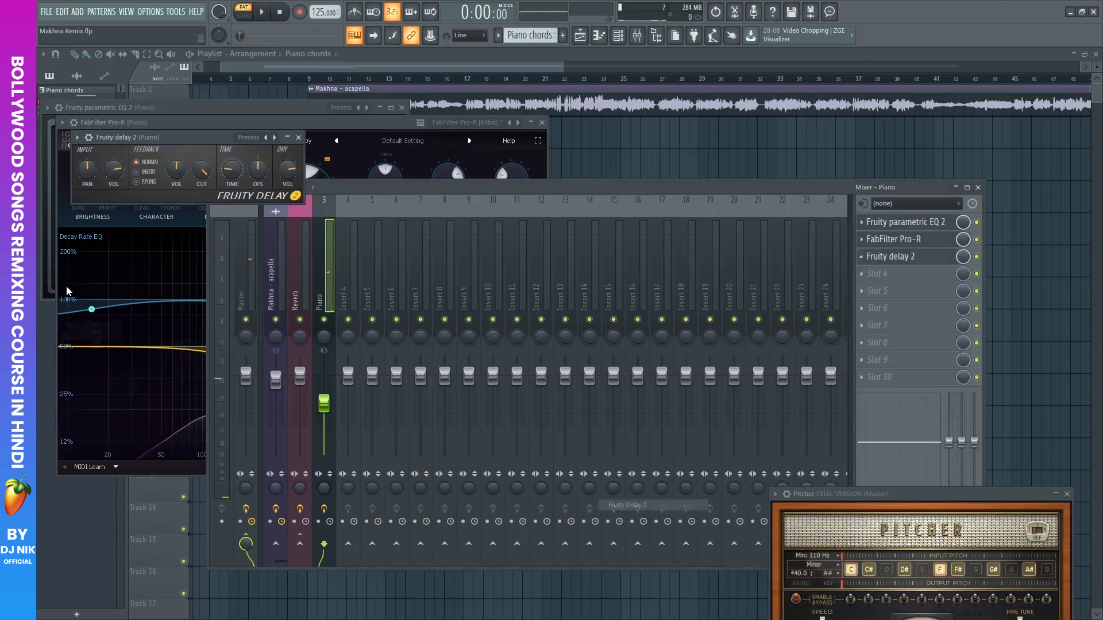
Set Fruity delay 2's feedback mode to ping-pong, lower its input volume, and start playing the Piano chords pattern
right_click(288, 172)
left_click(298, 181)
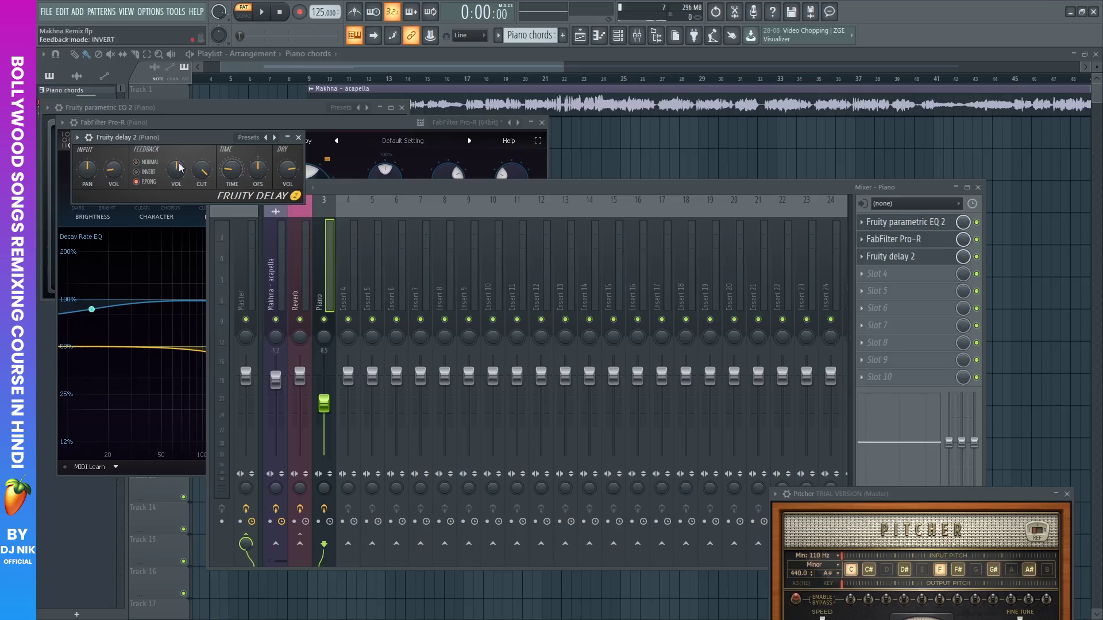
key("space")
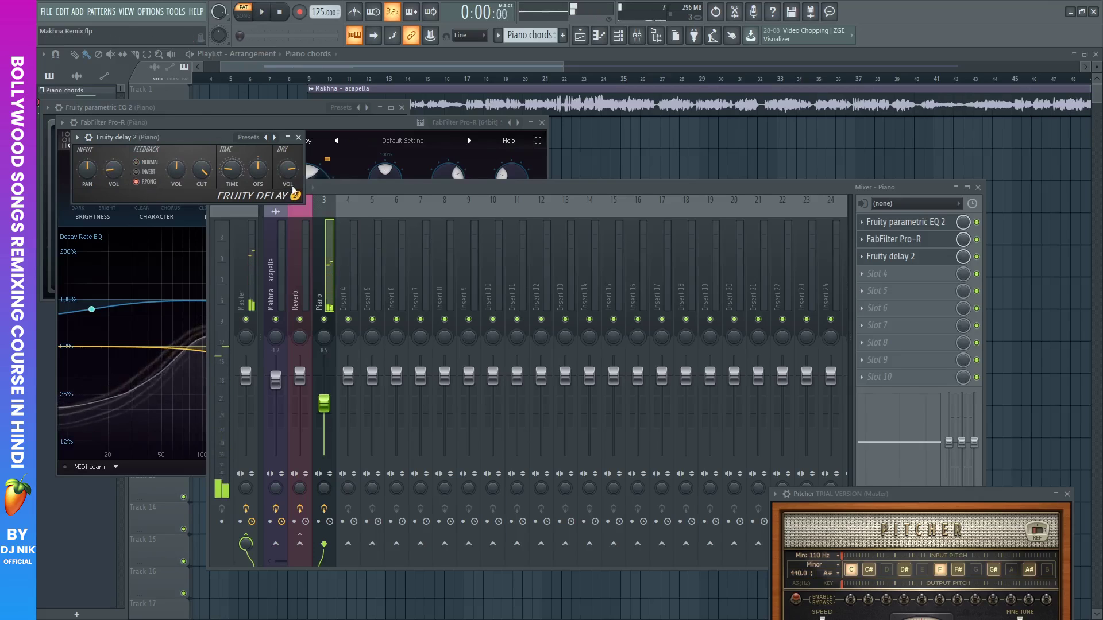
Move the mixer clear of the delay window and raise the Piano track's level to about -7.9 dB during playback
left_click_drag(400, 192, 426, 190)
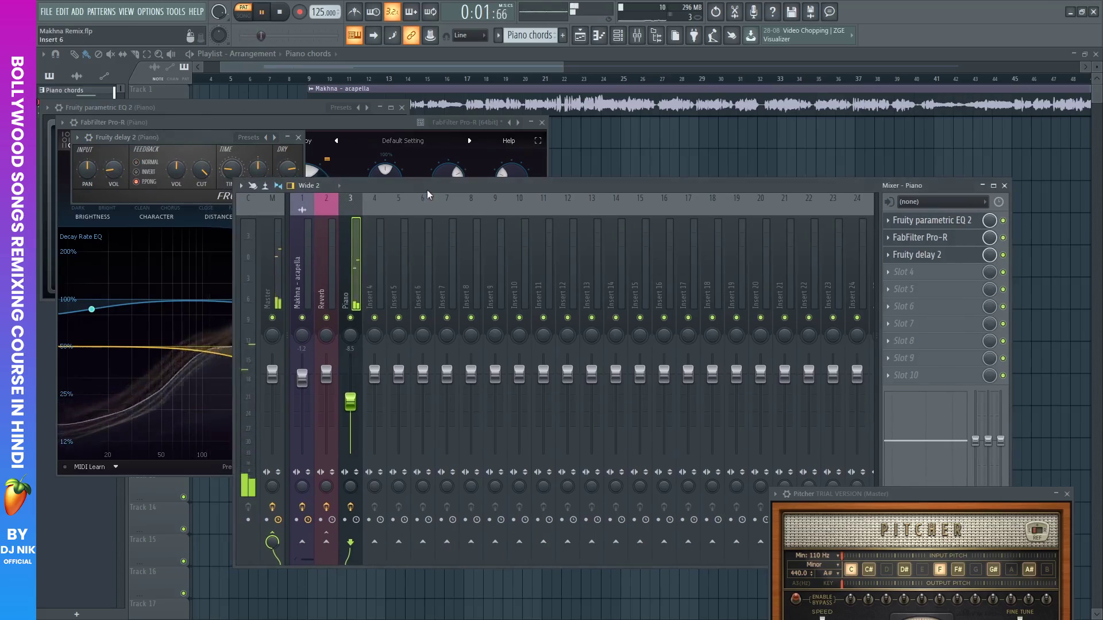
key("space")
left_click(262, 16)
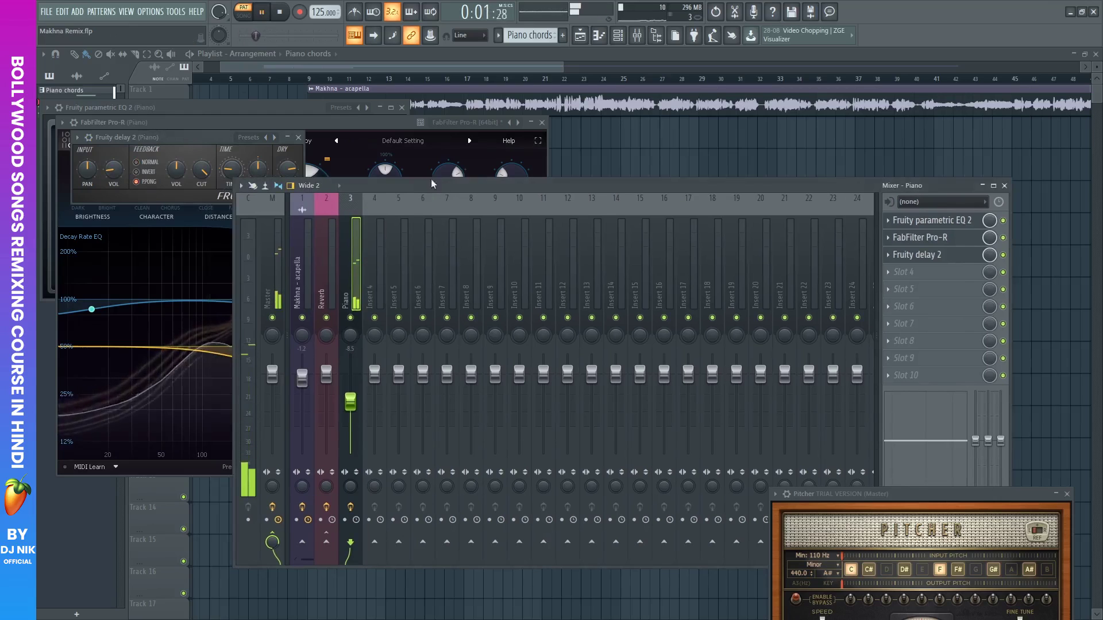
left_click_drag(353, 404, 353, 402)
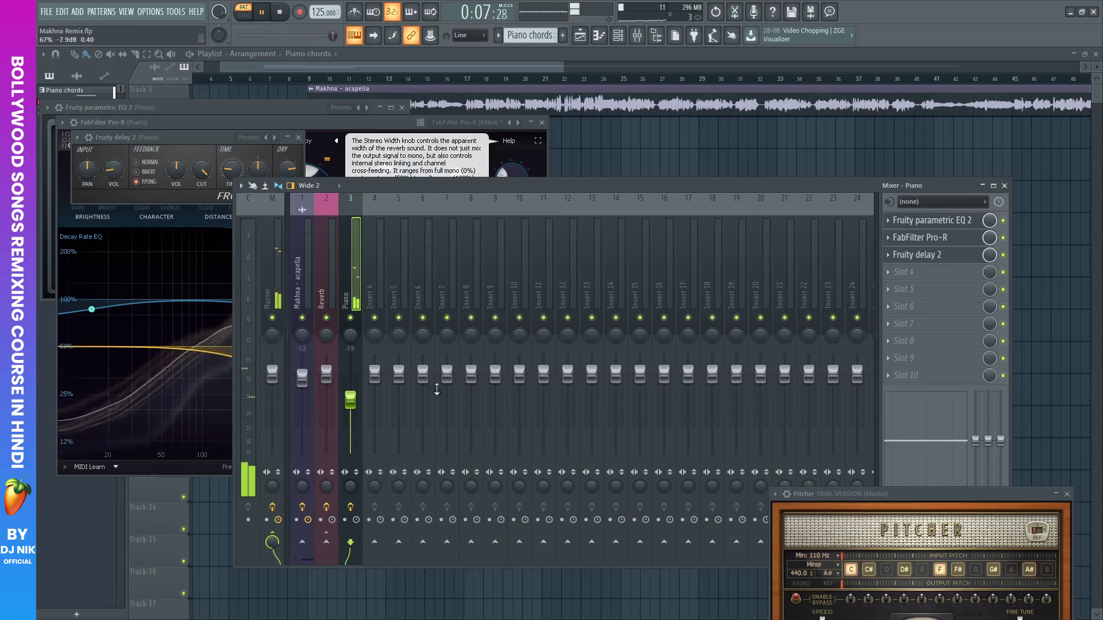
Adjust a low-frequency band in the Piano track's Fruity parametric EQ 2, and close the plugin and mixer windows
left_click(942, 221)
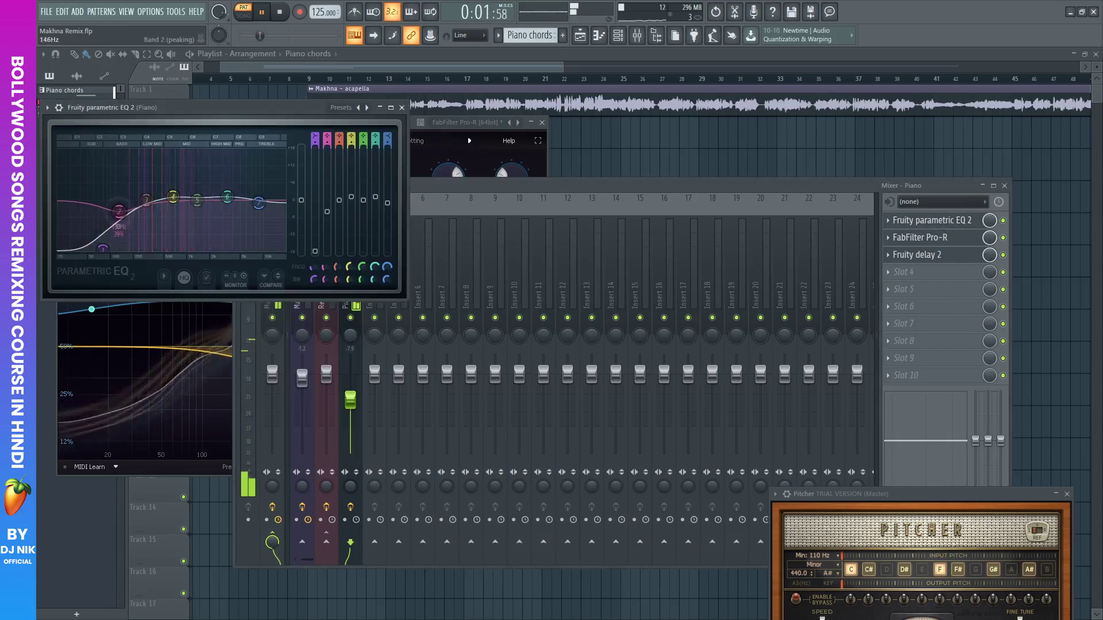
left_click_drag(172, 197, 135, 202)
key("F12")
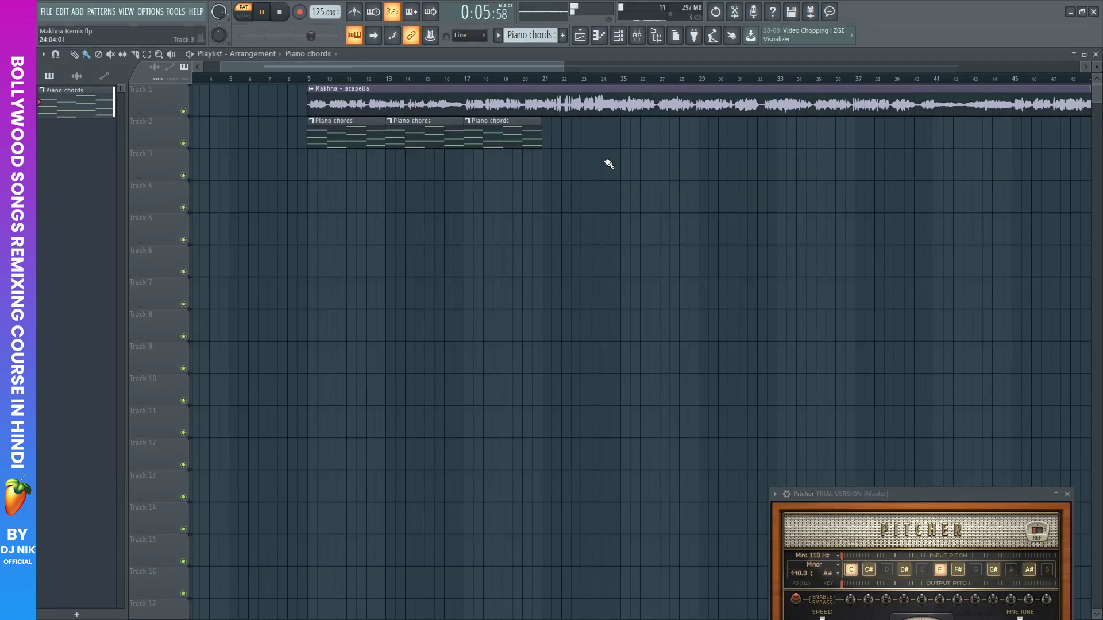
Switch to song mode, play the arrangement from just before bar 9 to hear the piano with the acapella, and stop playback
left_click(280, 13)
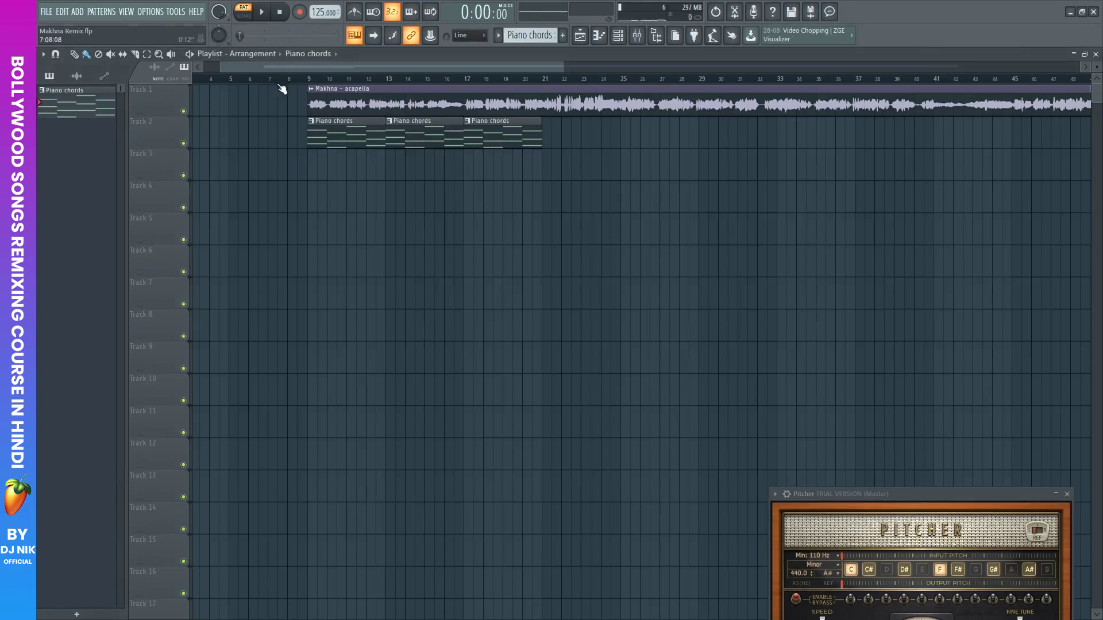
left_click(298, 80)
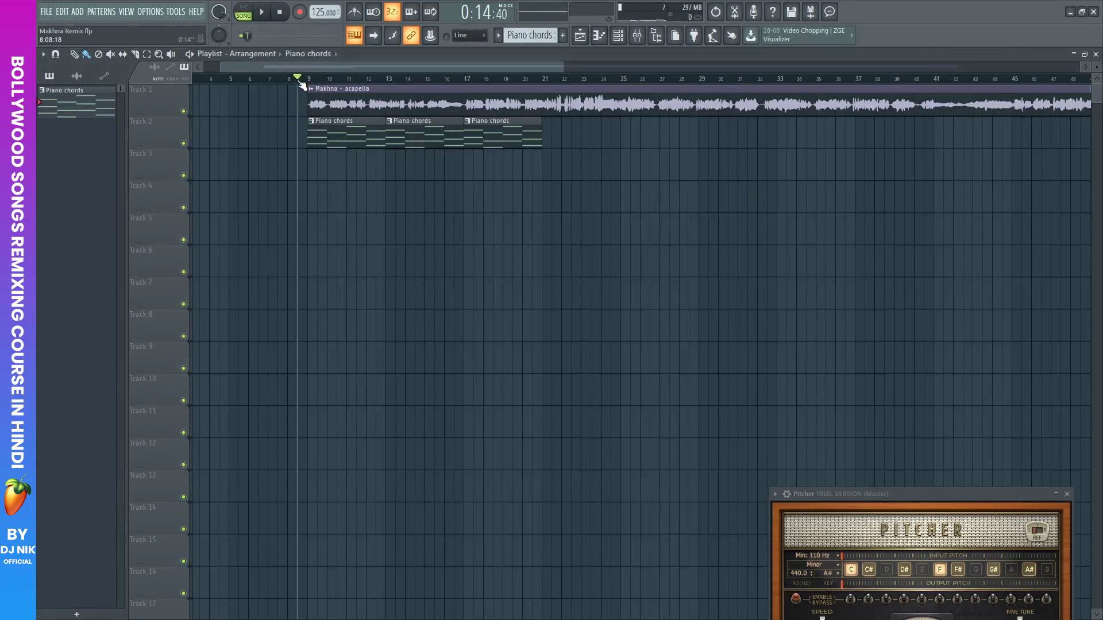
key("space")
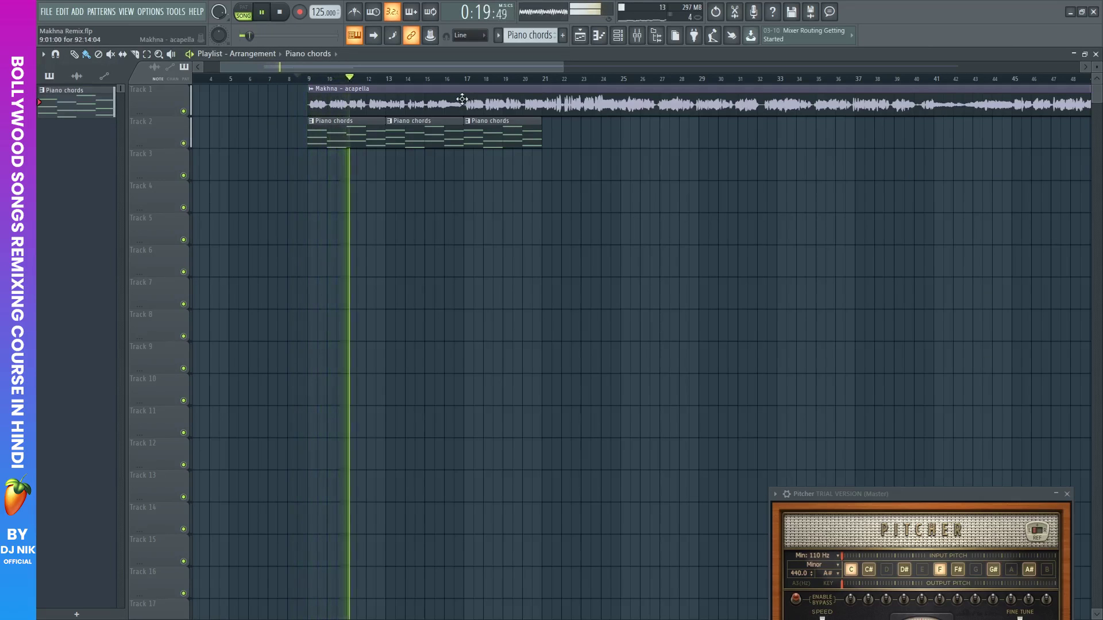
scroll(442, 84, "down", 3)
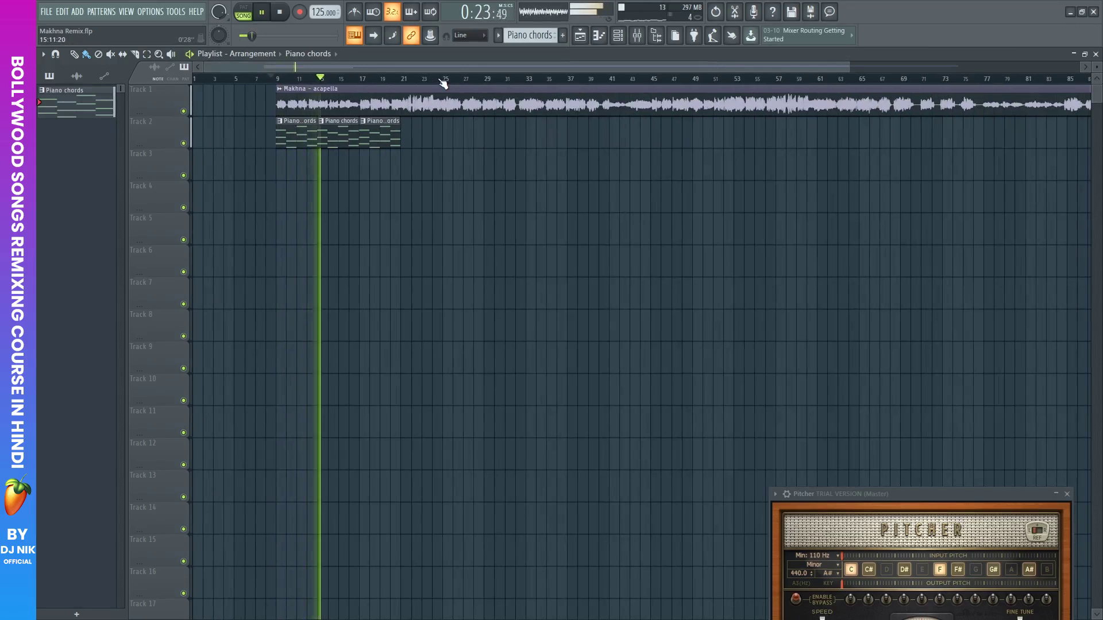
scroll(327, 79, "up", 1)
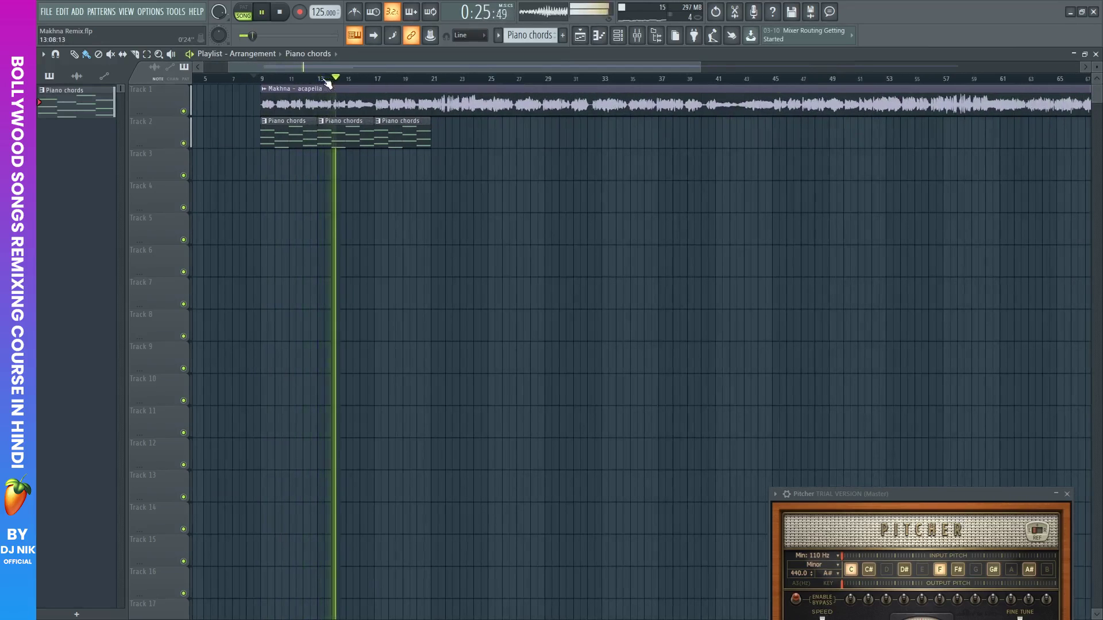
left_click_drag(319, 63, 287, 61)
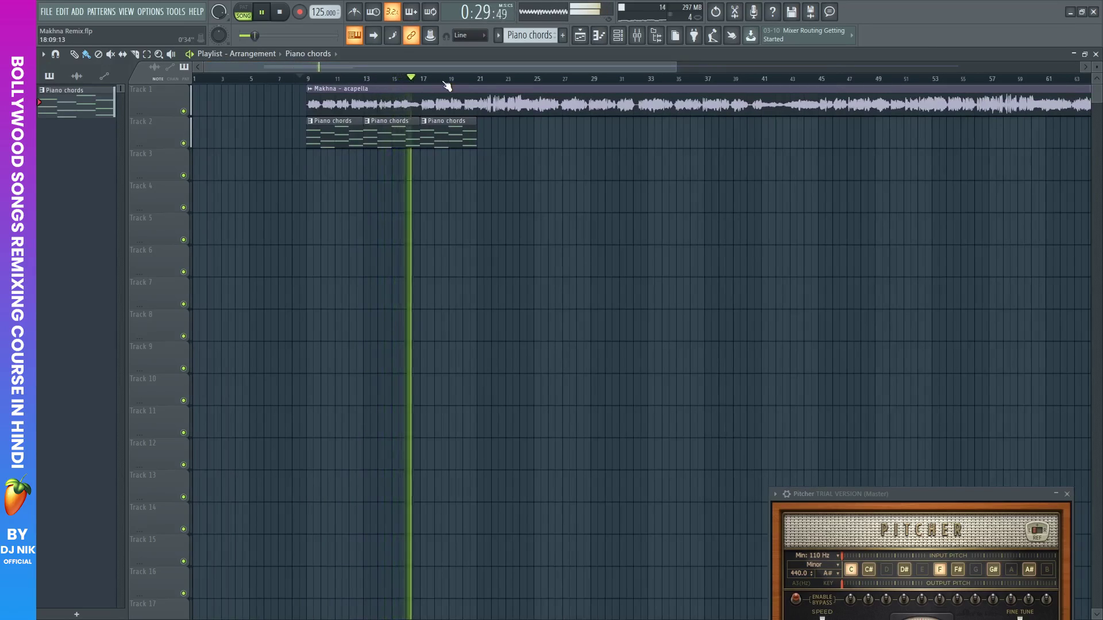
key("space")
left_click(280, 12)
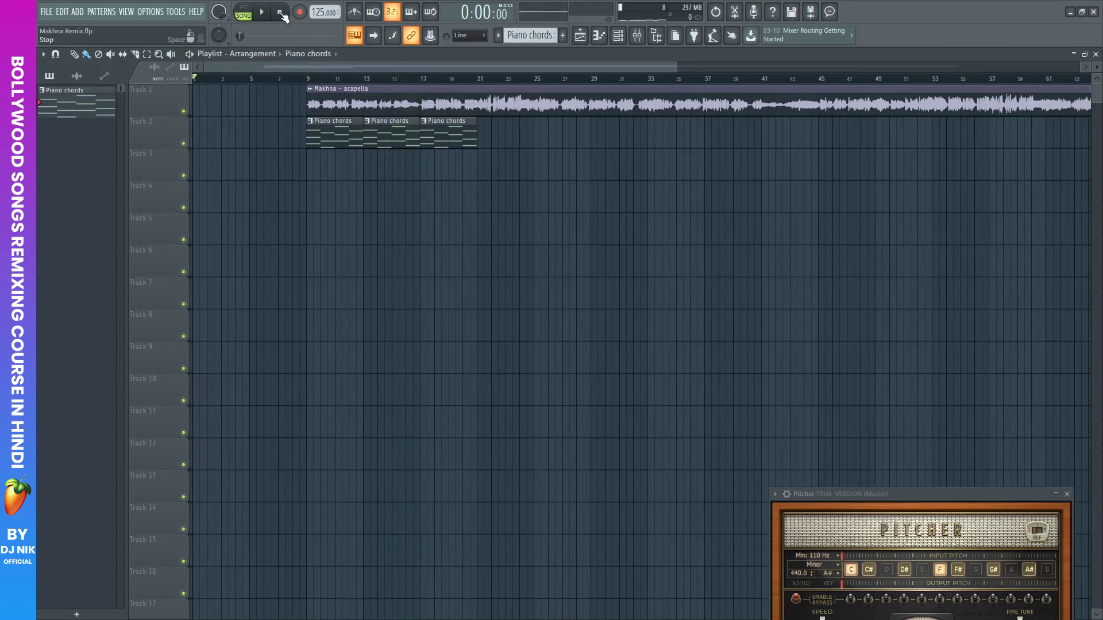